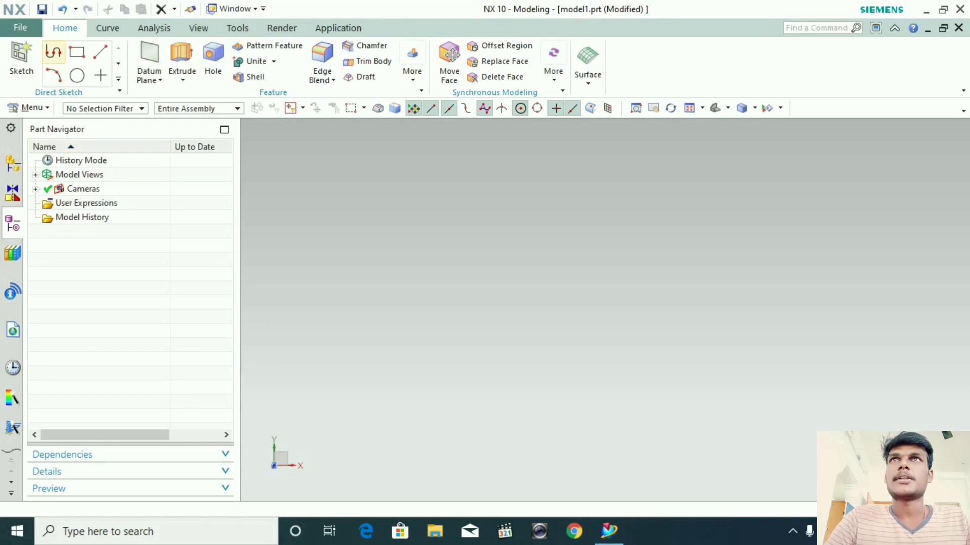
Step: Sketch a horizontal line about 425 long with the Profile tool, running across just below the origin
{"action": "left_click", "coordinate": [53, 51]}
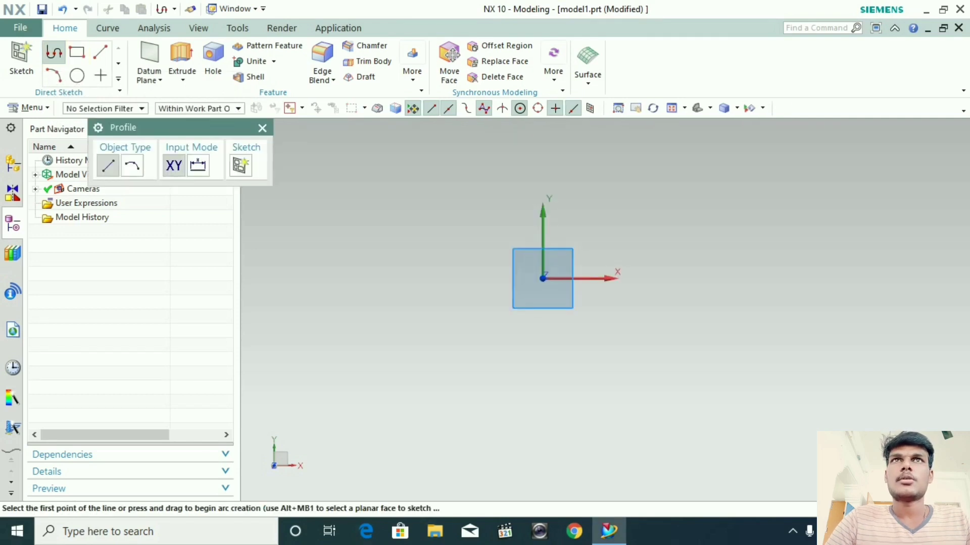
{"action": "left_click", "coordinate": [336, 287]}
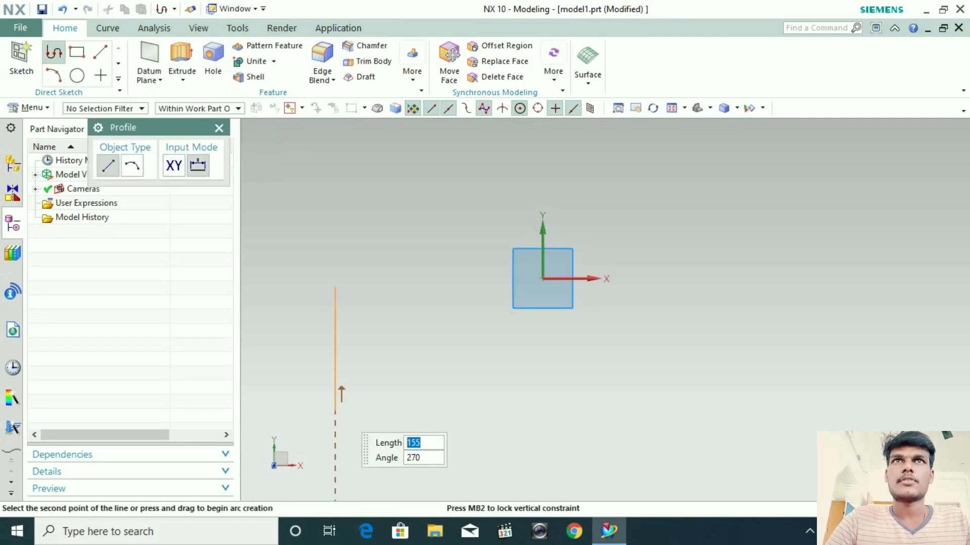
{"action": "type", "text": "20"}
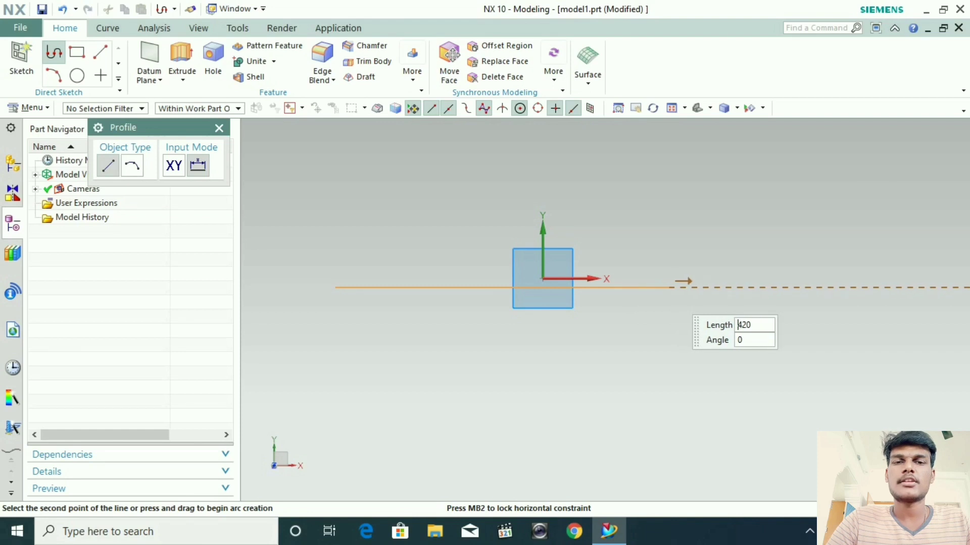
{"action": "left_click", "coordinate": [672, 287]}
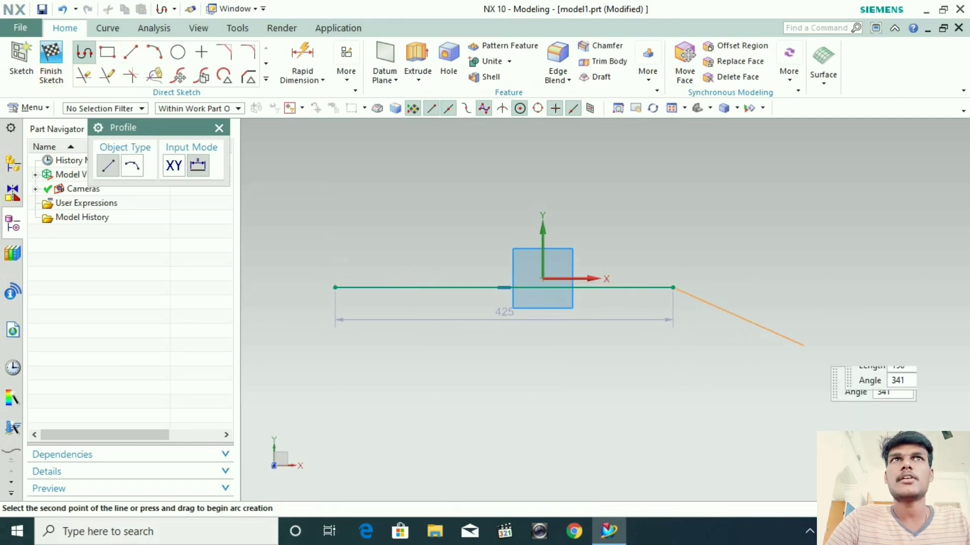
Step: Continue the profile with connected segments about 120, 160, 115 and 180 long, and close it back at the horizontal line's start point
{"action": "left_click", "coordinate": [749, 231]}
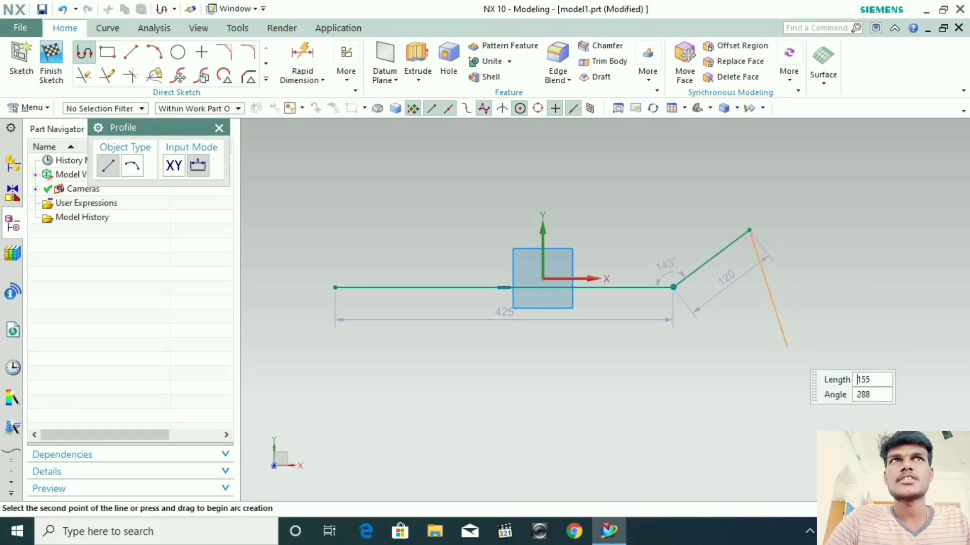
{"action": "left_click", "coordinate": [782, 352]}
{"action": "left_click", "coordinate": [701, 395]}
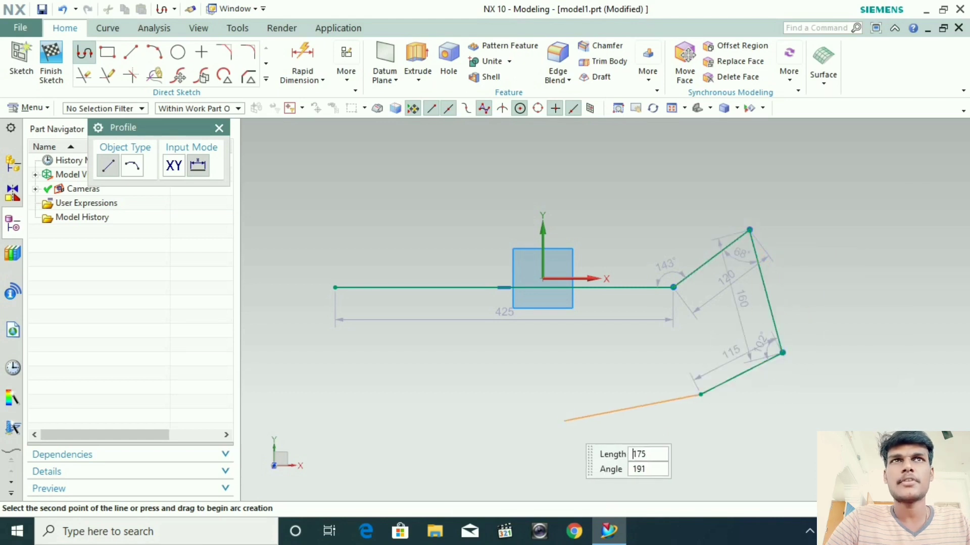
{"action": "left_click", "coordinate": [559, 419]}
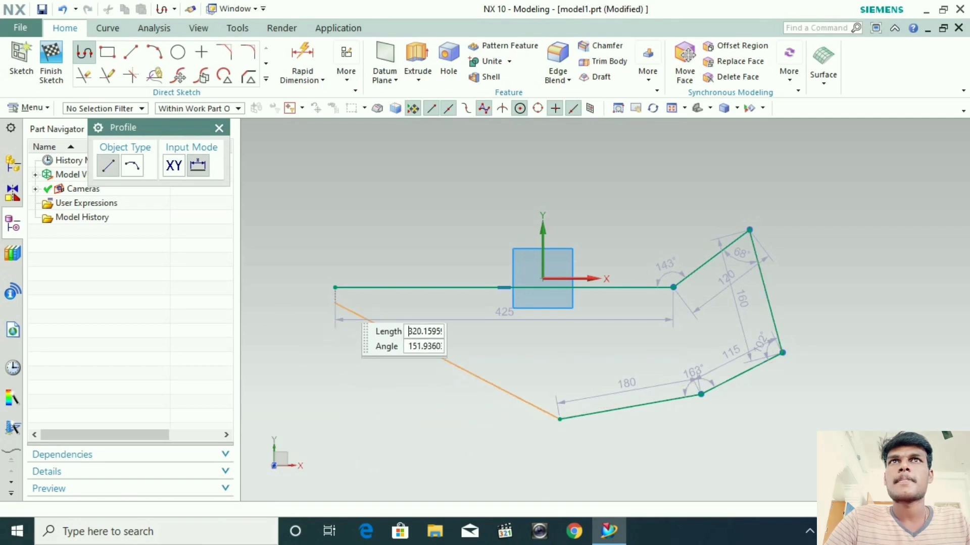
{"action": "left_click", "coordinate": [335, 288]}
{"action": "scroll", "coordinate": [461, 354], "scroll_direction": "down", "scroll_amount": 2}
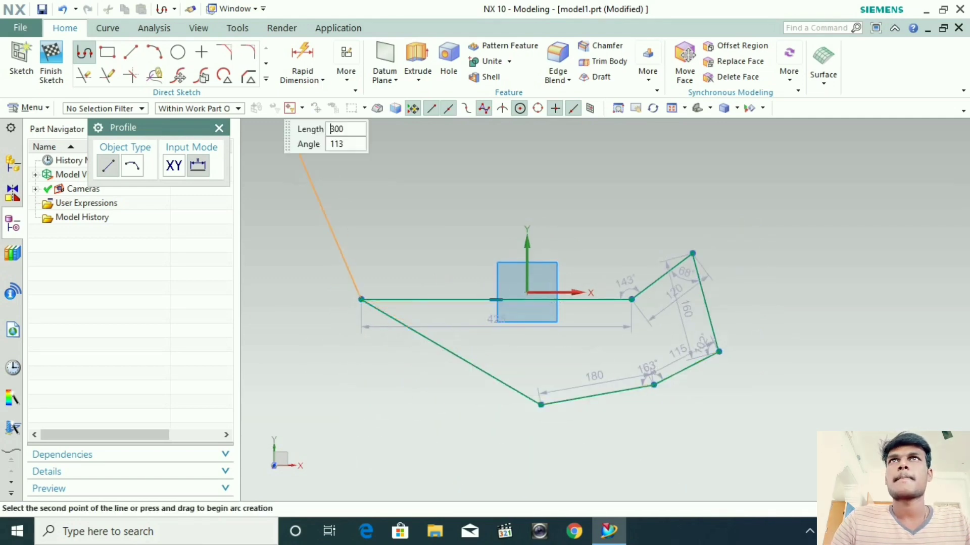
{"action": "key", "text": "Escape"}
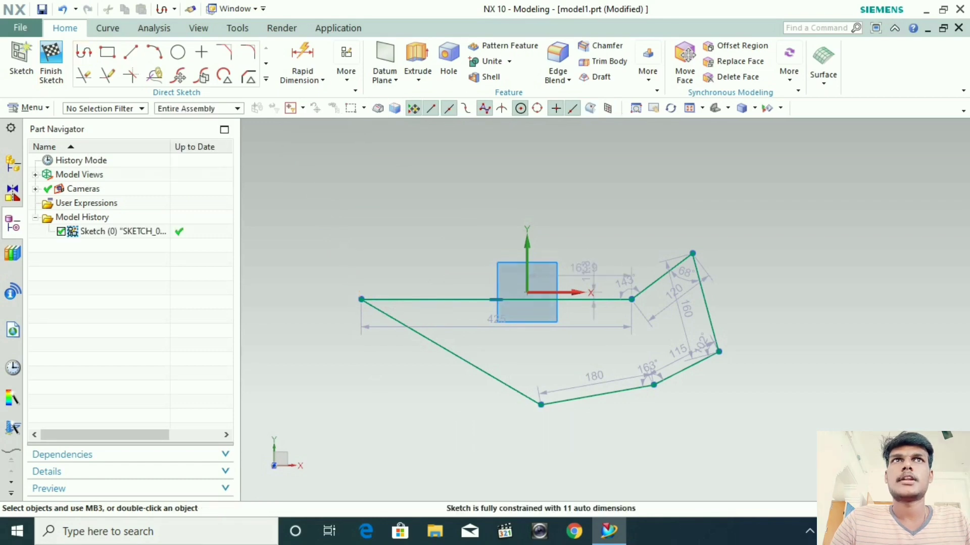
Step: Delete the closed polygon sketch with all its curves and dimensions
{"action": "key", "text": "ctrl+a"}
{"action": "right_click", "coordinate": [704, 347]}
{"action": "left_click", "coordinate": [737, 400]}
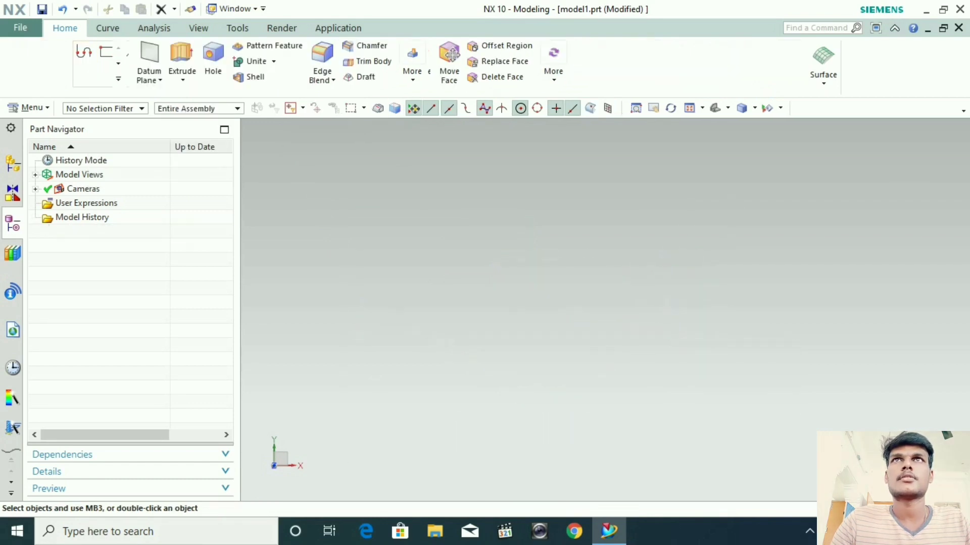
Step: On the default plane, sketch a closed profile from the origin with lines about 380, 225 and 380 long and a closing arc of radius 112.5
{"action": "left_click", "coordinate": [20, 58]}
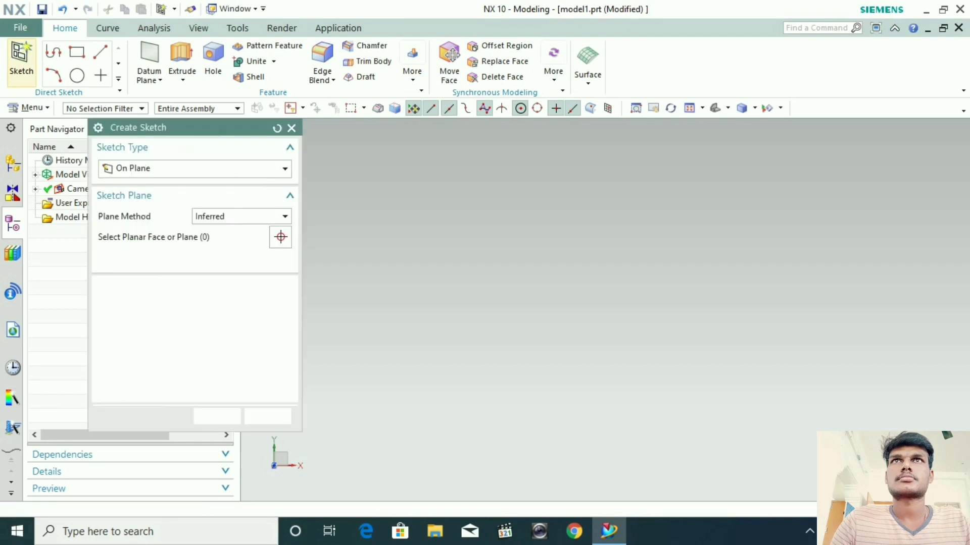
{"action": "left_click", "coordinate": [217, 416]}
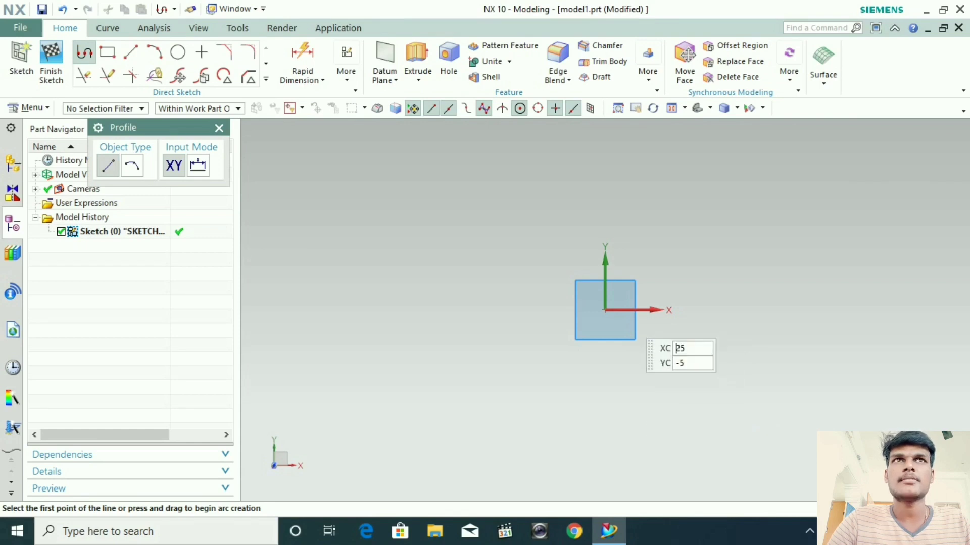
{"action": "left_click", "coordinate": [604, 310]}
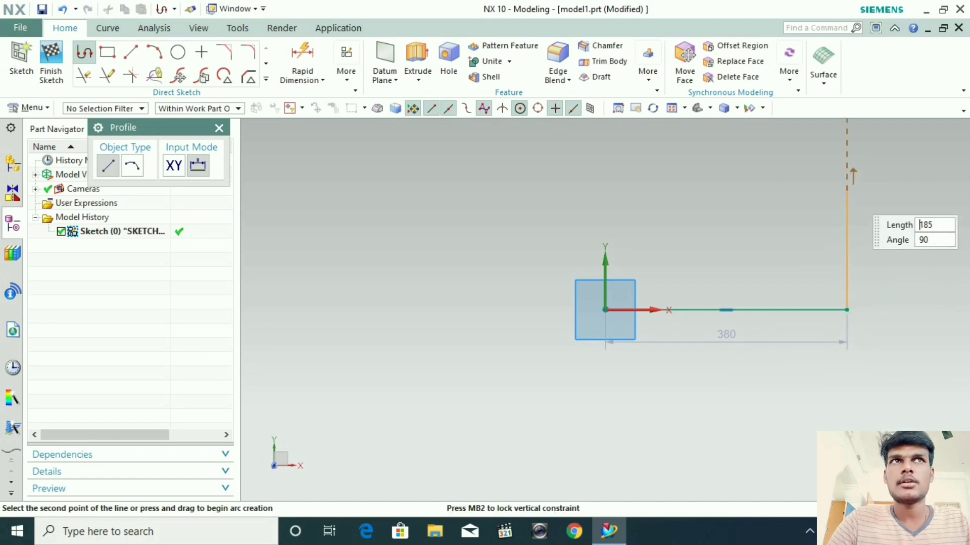
{"action": "left_click", "coordinate": [847, 166]}
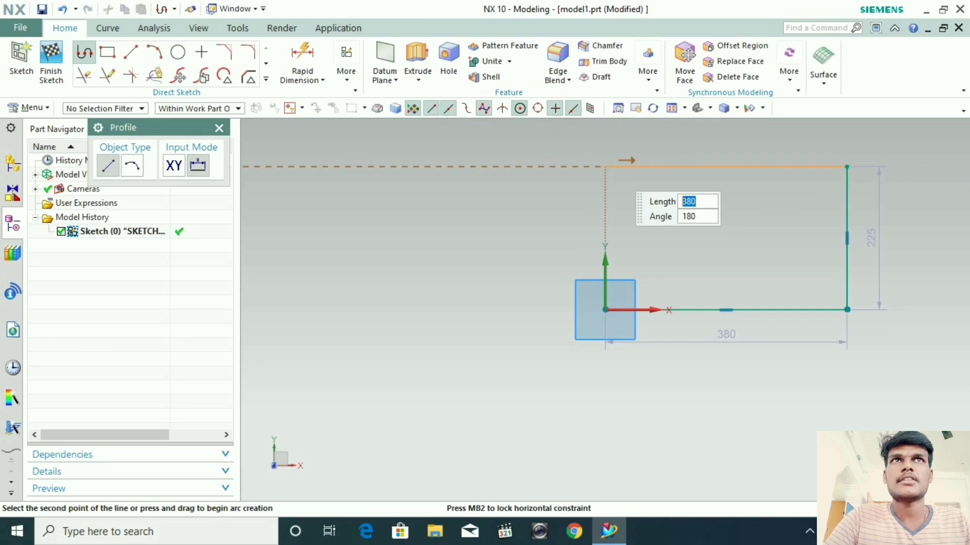
{"action": "left_click", "coordinate": [604, 167]}
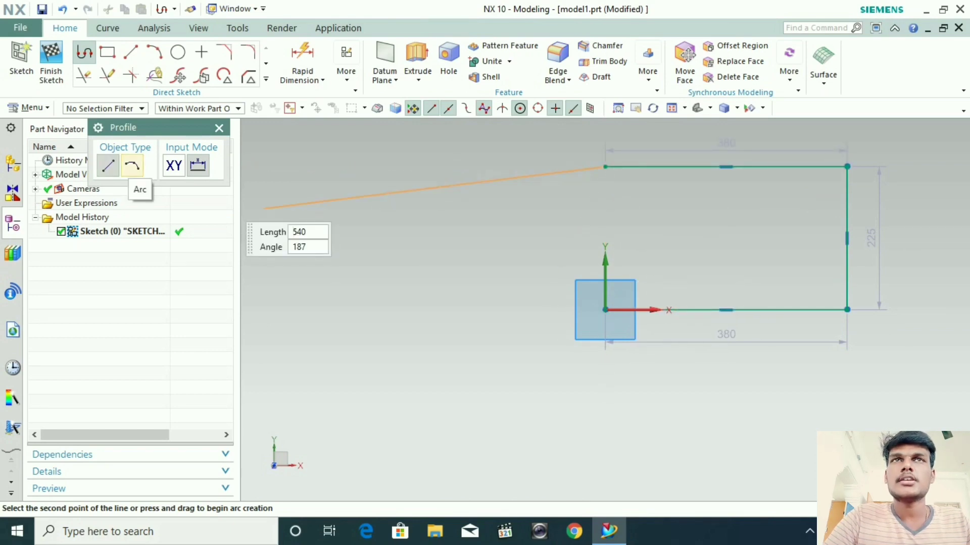
{"action": "left_click", "coordinate": [133, 166]}
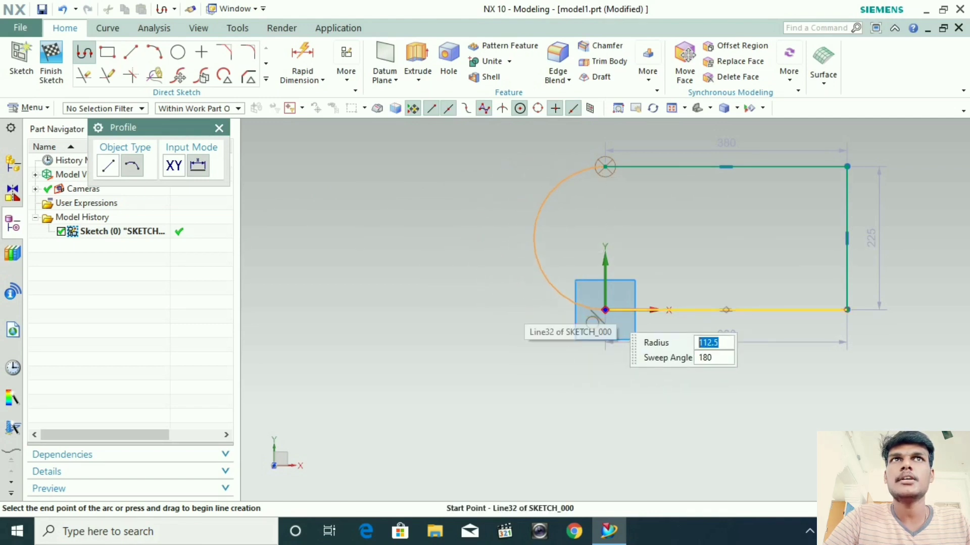
{"action": "left_click", "coordinate": [605, 310]}
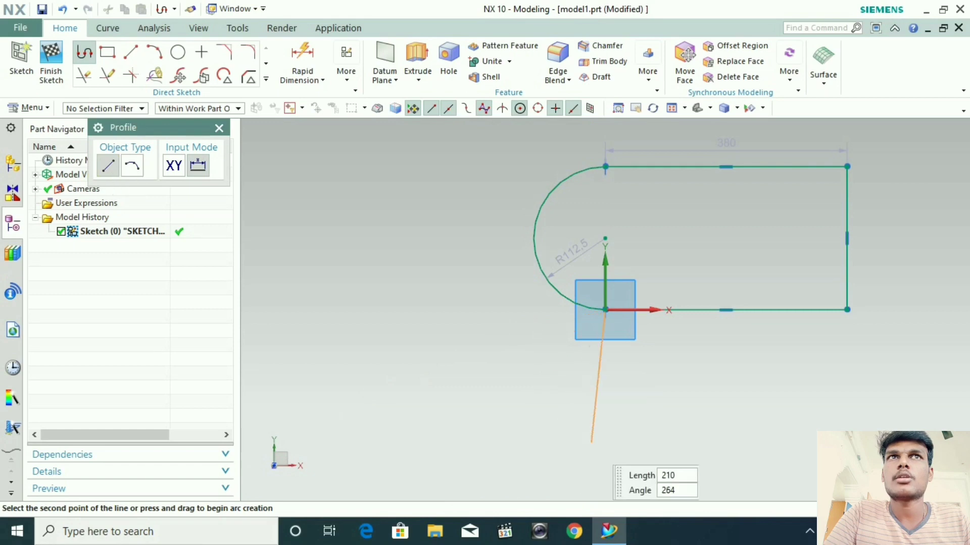
Step: Extend the profile with a vertical line about 210 long below the origin and an arc of about 168 radius from its lower end
{"action": "left_click", "coordinate": [605, 444]}
{"action": "left_click", "coordinate": [132, 166]}
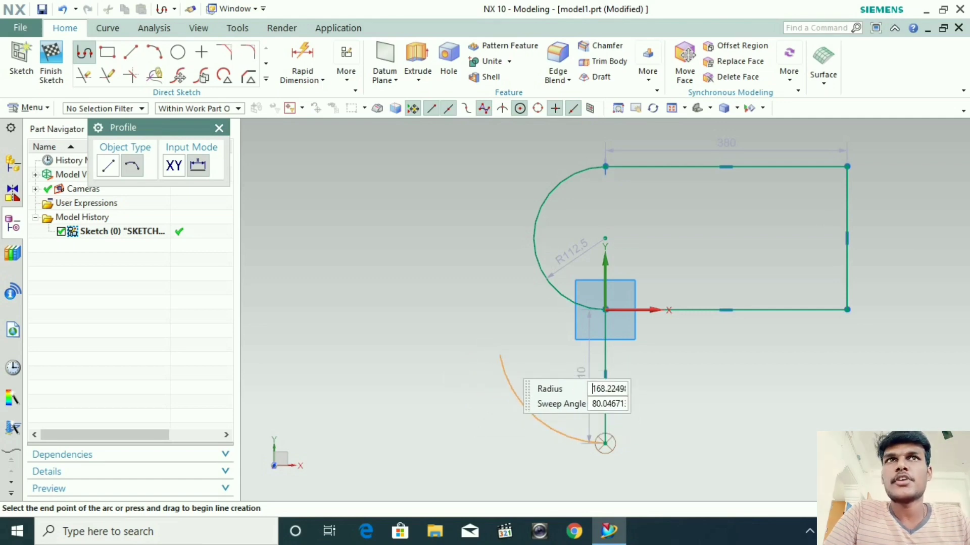
{"action": "left_click", "coordinate": [499, 355]}
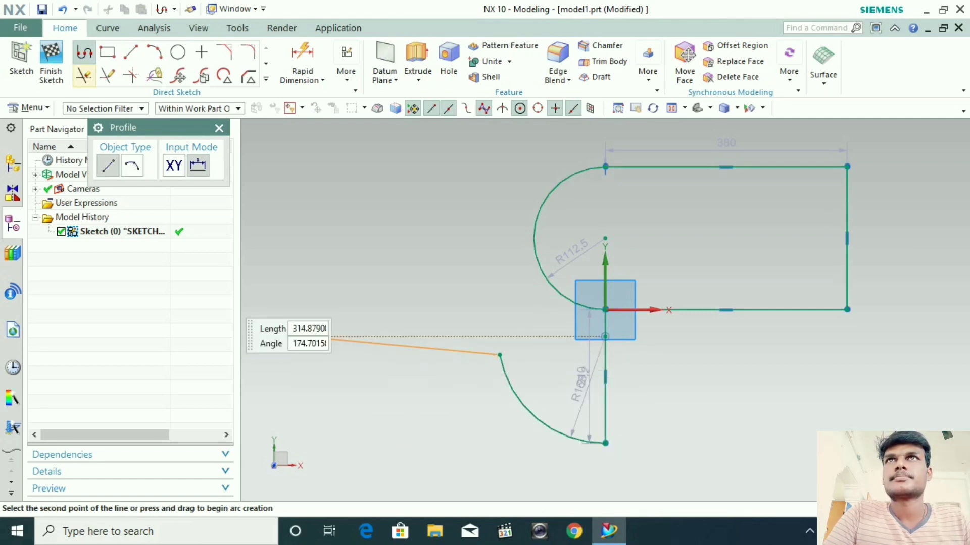
{"action": "key", "text": "Escape"}
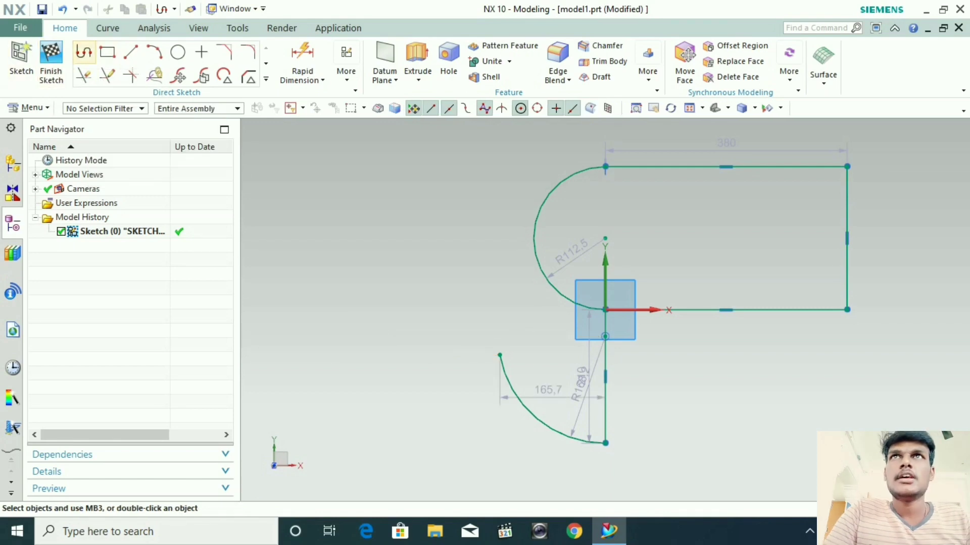
Step: Delete the line-and-arc sketch with all its curves and dimensions
{"action": "left_click", "coordinate": [84, 52]}
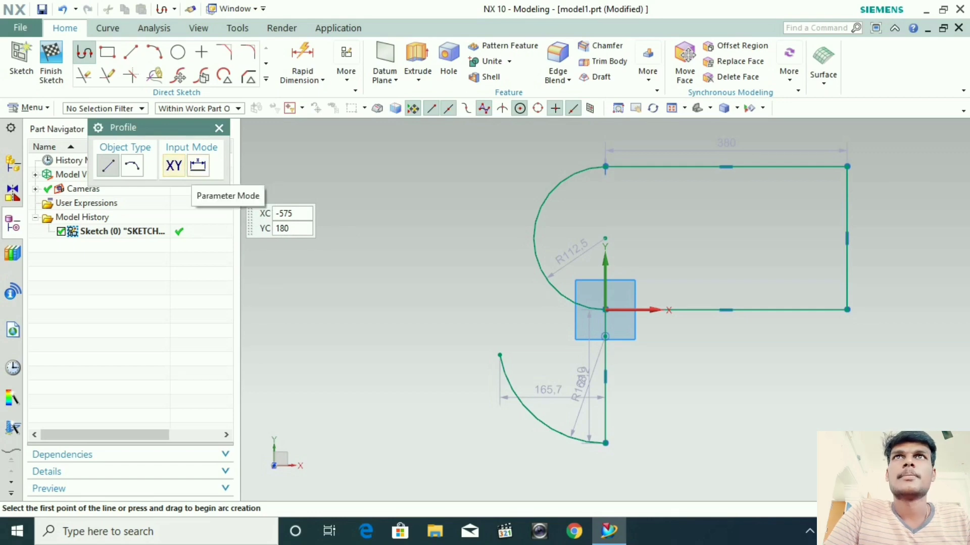
{"action": "scroll", "coordinate": [522, 297], "scroll_direction": "up", "scroll_amount": 2}
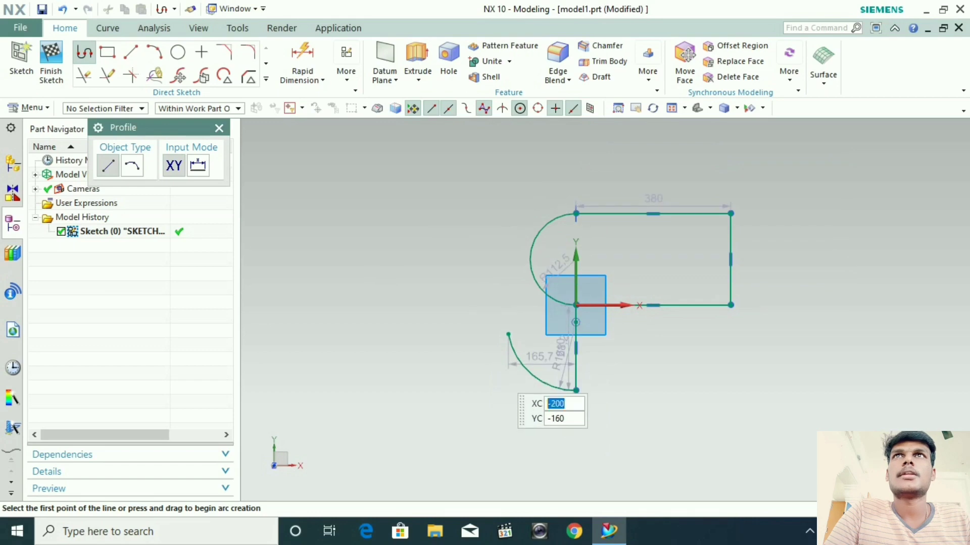
{"action": "key", "text": "Escape"}
{"action": "key", "text": "ctrl+a"}
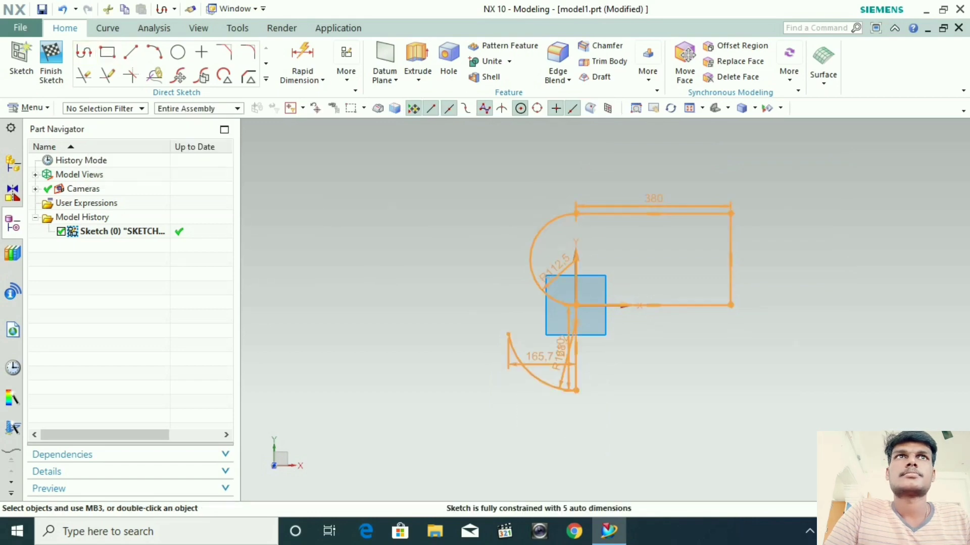
{"action": "right_click", "coordinate": [719, 305]}
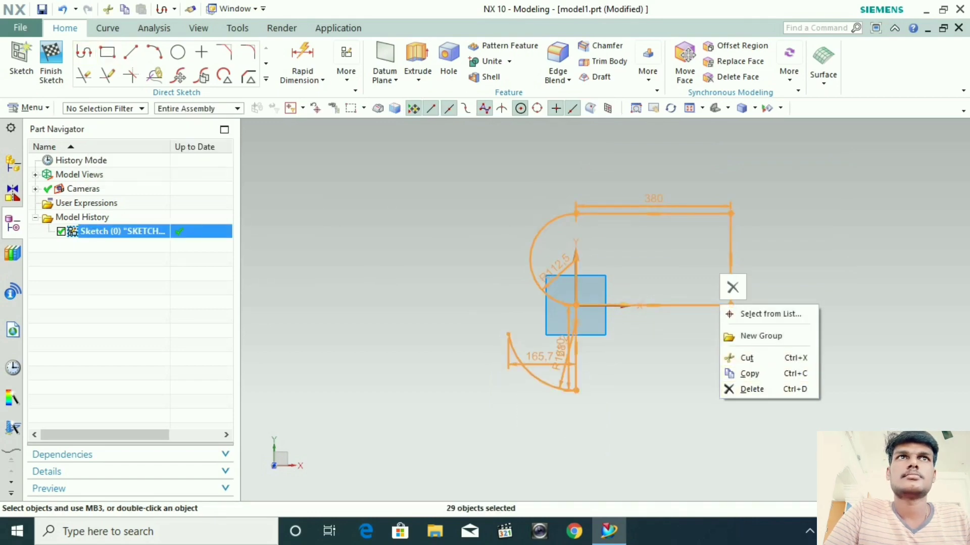
{"action": "left_click", "coordinate": [751, 388]}
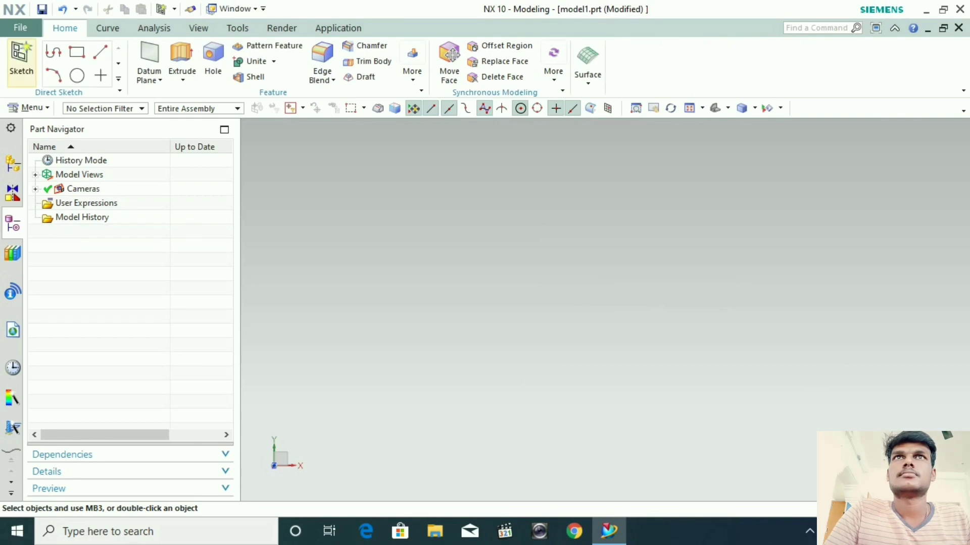
Step: Create a new sketch on the default plane and draw a vertical profile line from the origin to XC 0, YC 50
{"action": "left_click", "coordinate": [21, 59]}
{"action": "left_click", "coordinate": [213, 416]}
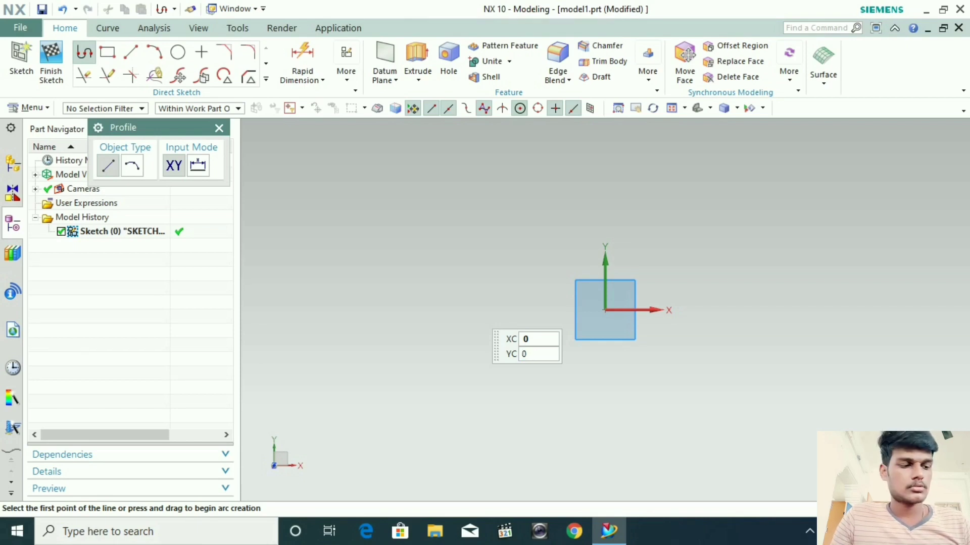
{"action": "left_click", "coordinate": [605, 310]}
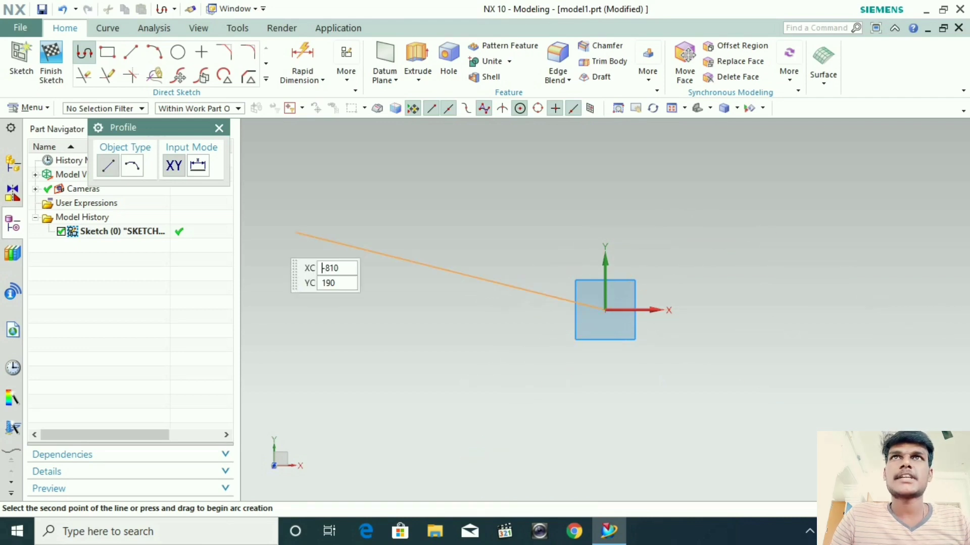
{"action": "key", "text": "Tab"}
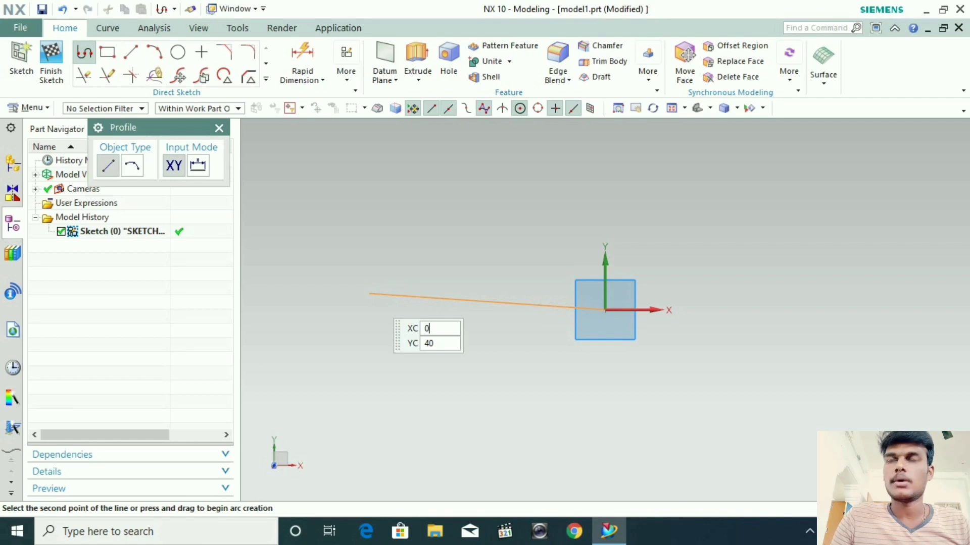
{"action": "type", "text": "0"}
{"action": "key", "text": "Tab"}
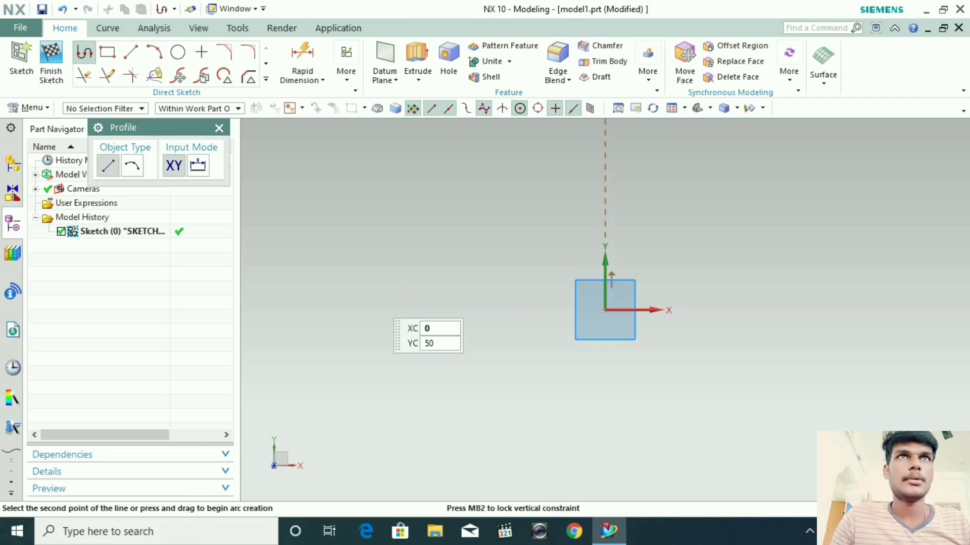
{"action": "type", "text": "50"}
{"action": "key", "text": "Return"}
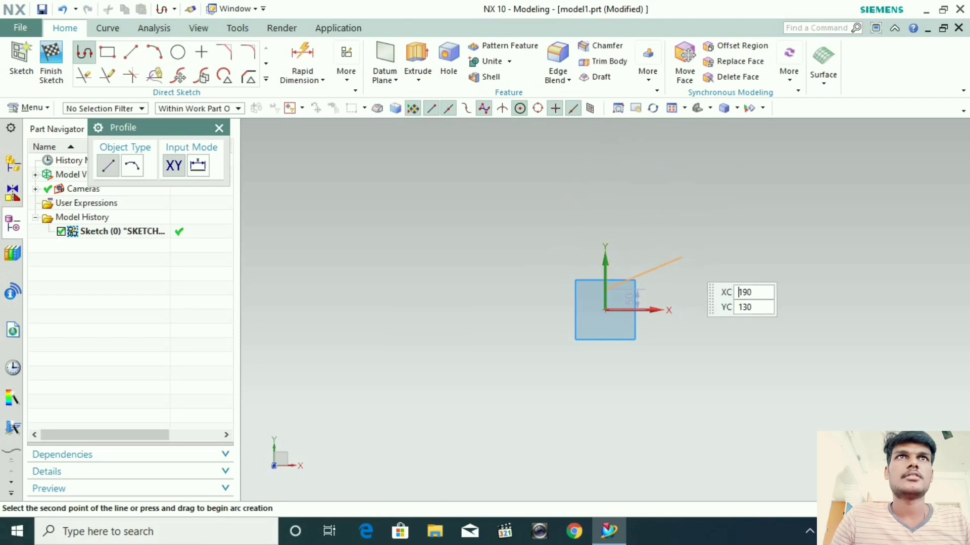
Step: Examine the vertical line and its length dimension up close
{"action": "scroll", "coordinate": [649, 351], "scroll_direction": "up", "scroll_amount": 6}
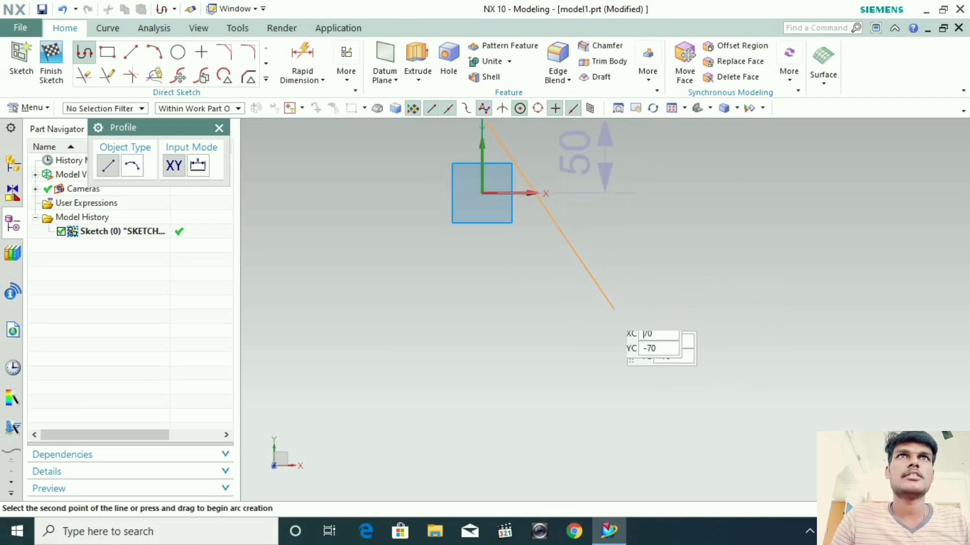
{"action": "scroll", "coordinate": [531, 241], "scroll_direction": "up", "scroll_amount": 1}
{"action": "scroll", "coordinate": [512, 218], "scroll_direction": "down", "scroll_amount": 11}
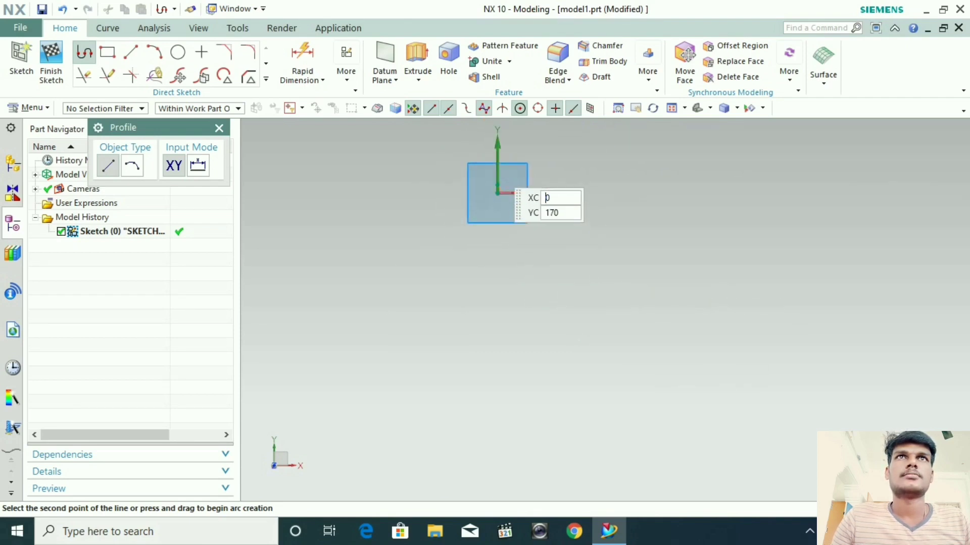
{"action": "scroll", "coordinate": [522, 240], "scroll_direction": "down", "scroll_amount": 7}
{"action": "scroll", "coordinate": [504, 162], "scroll_direction": "up", "scroll_amount": 7}
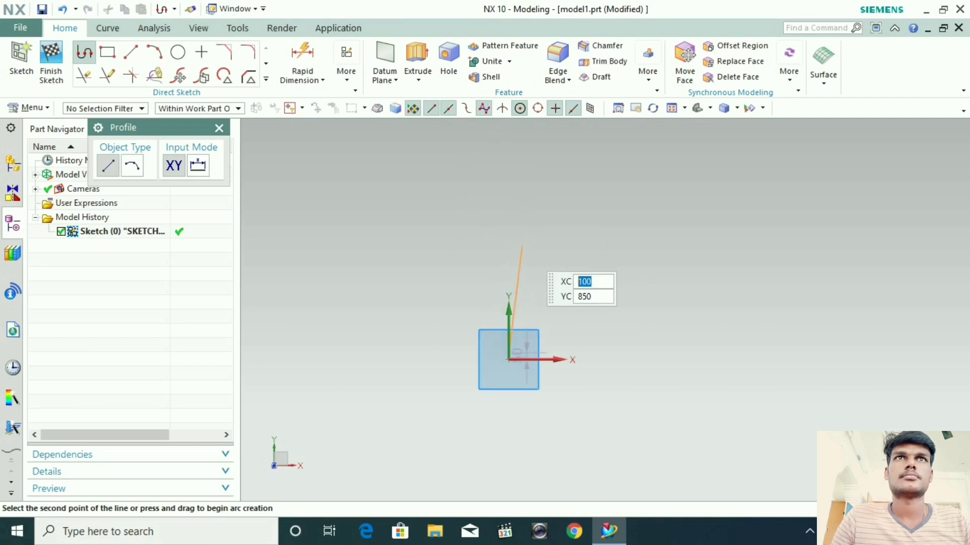
{"action": "scroll", "coordinate": [522, 246], "scroll_direction": "up", "scroll_amount": 2}
{"action": "scroll", "coordinate": [516, 395], "scroll_direction": "up", "scroll_amount": 10}
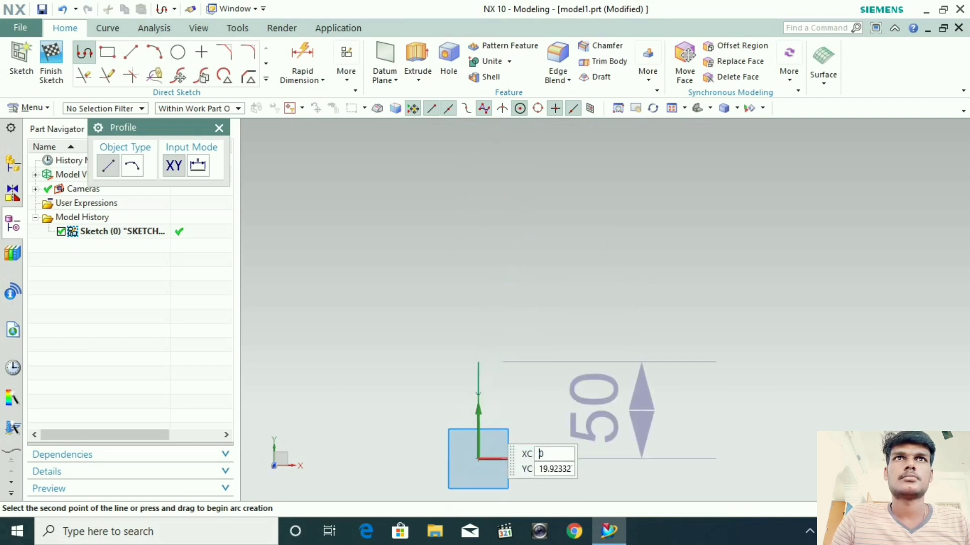
{"action": "left_click", "coordinate": [485, 289]}
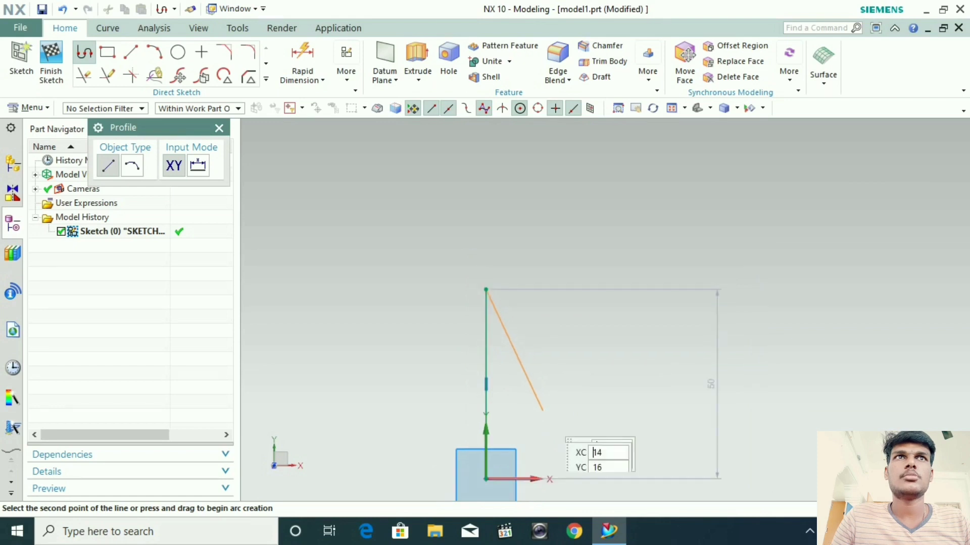
Step: Extend the profile from the vertical line's upper end with a line 50 long at a 45° angle, using length and angle input
{"action": "scroll", "coordinate": [514, 465], "scroll_direction": "down", "scroll_amount": 1}
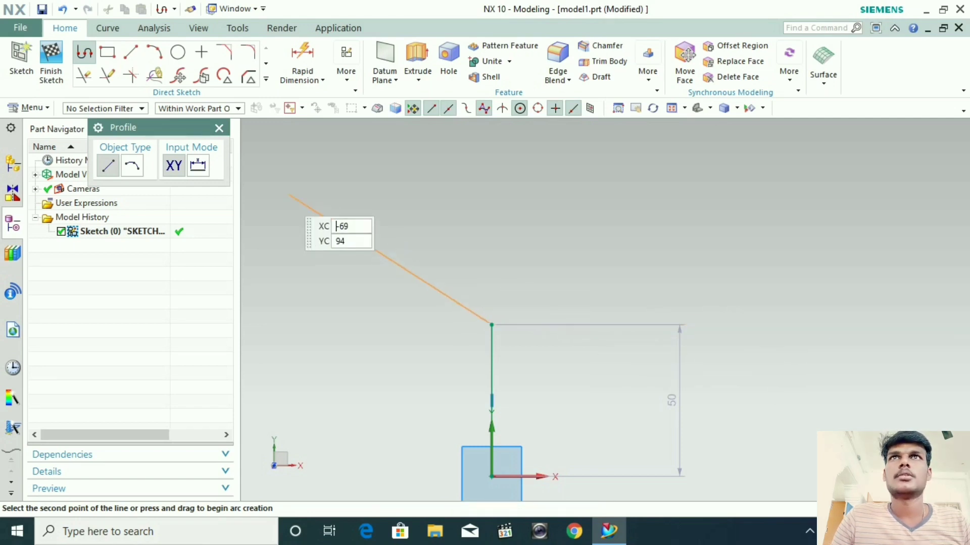
{"action": "left_click", "coordinate": [197, 165]}
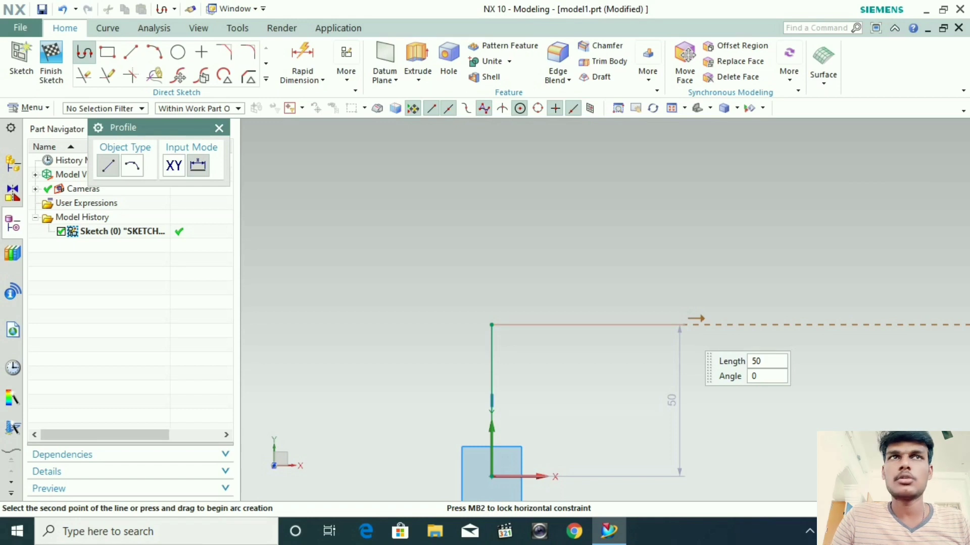
{"action": "type", "text": "50"}
{"action": "key", "text": "Tab"}
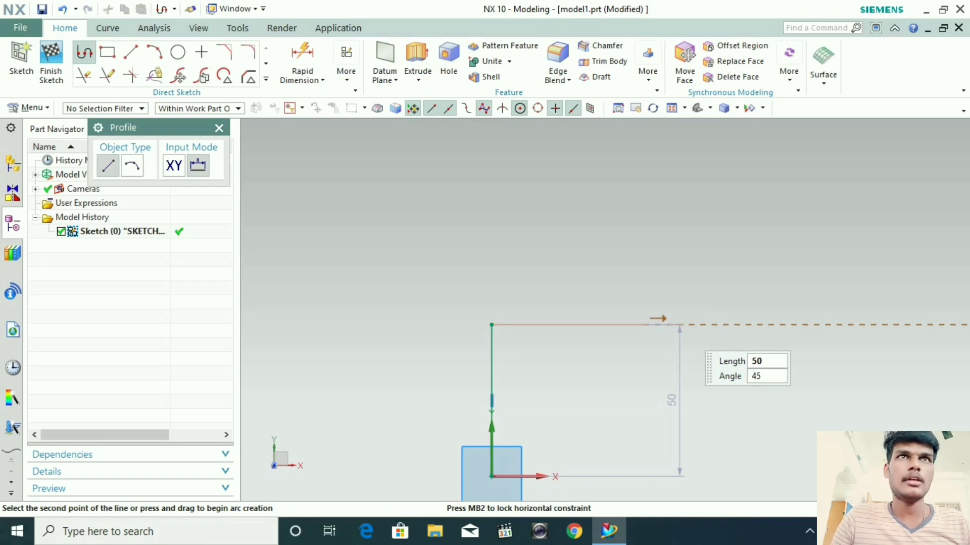
{"action": "key", "text": "Return"}
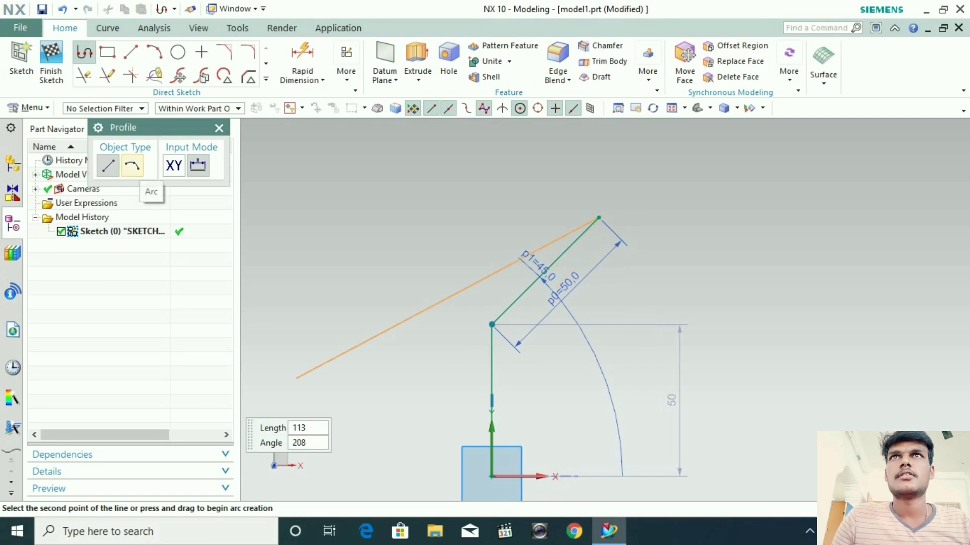
Step: Add a tangent profile arc from the angled line's upper end to the origin, about 120.7 radius with a 315° sweep
{"action": "left_click", "coordinate": [131, 166]}
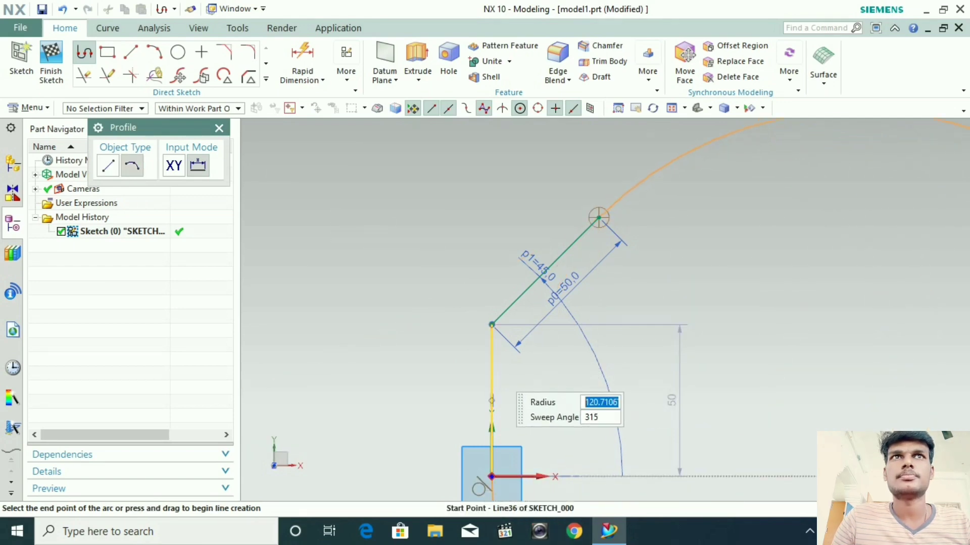
{"action": "left_click", "coordinate": [491, 476]}
{"action": "scroll", "coordinate": [651, 455], "scroll_direction": "down", "scroll_amount": 8}
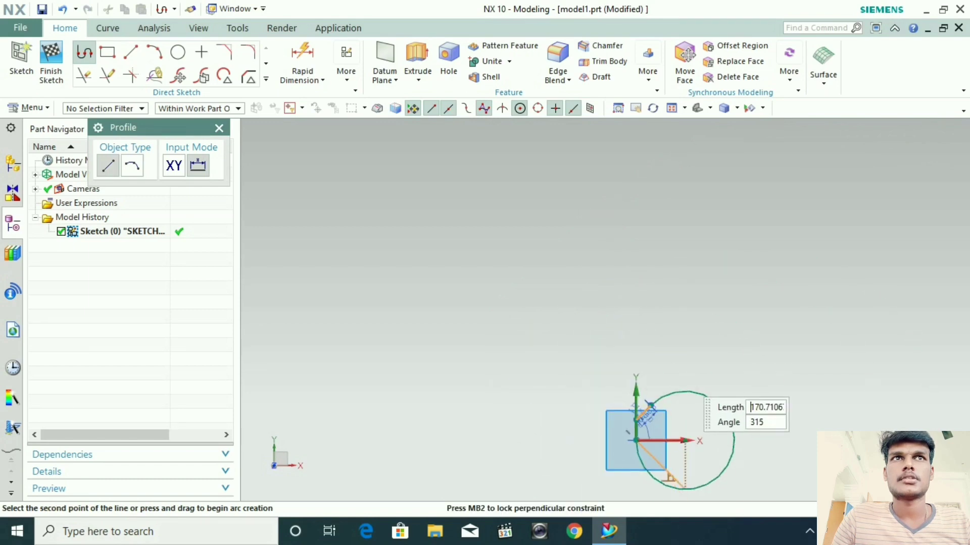
{"action": "scroll", "coordinate": [697, 488], "scroll_direction": "up", "scroll_amount": 3}
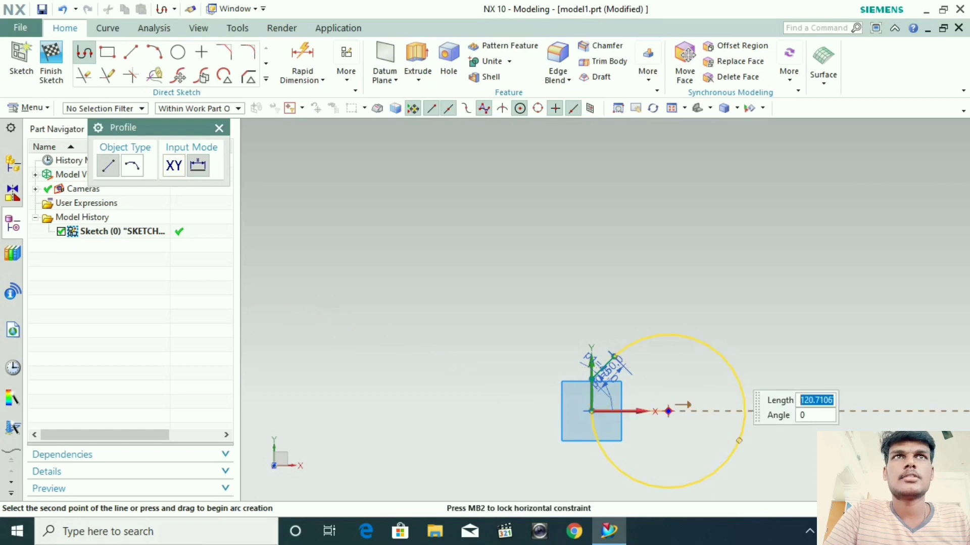
Step: Continue the profile from the origin with a 45° line about 236 long and a line about 133 long ending on the arc
{"action": "scroll", "coordinate": [731, 366], "scroll_direction": "down", "scroll_amount": 1}
{"action": "key", "text": "Tab"}
{"action": "type", "text": "45"}
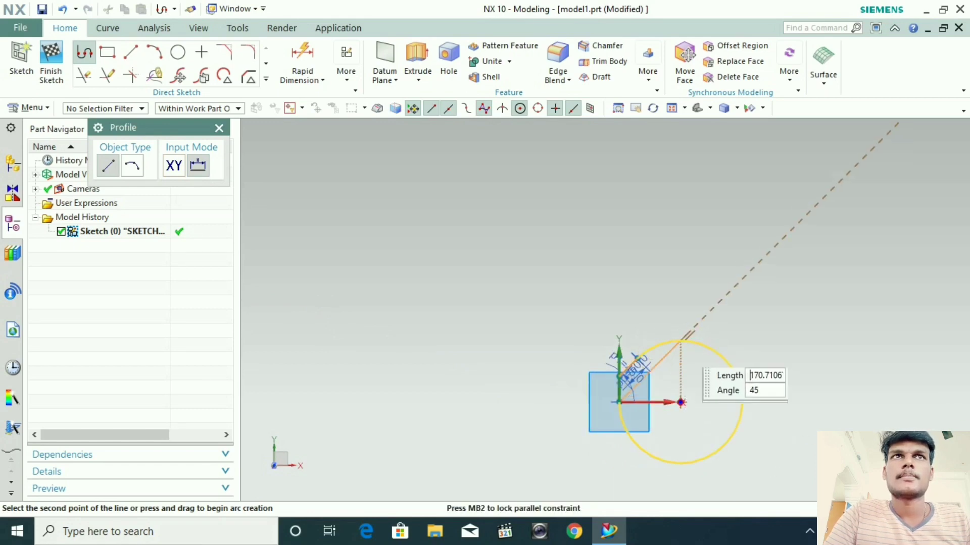
{"action": "key", "text": "Tab"}
{"action": "type", "text": "240"}
{"action": "key", "text": "Return"}
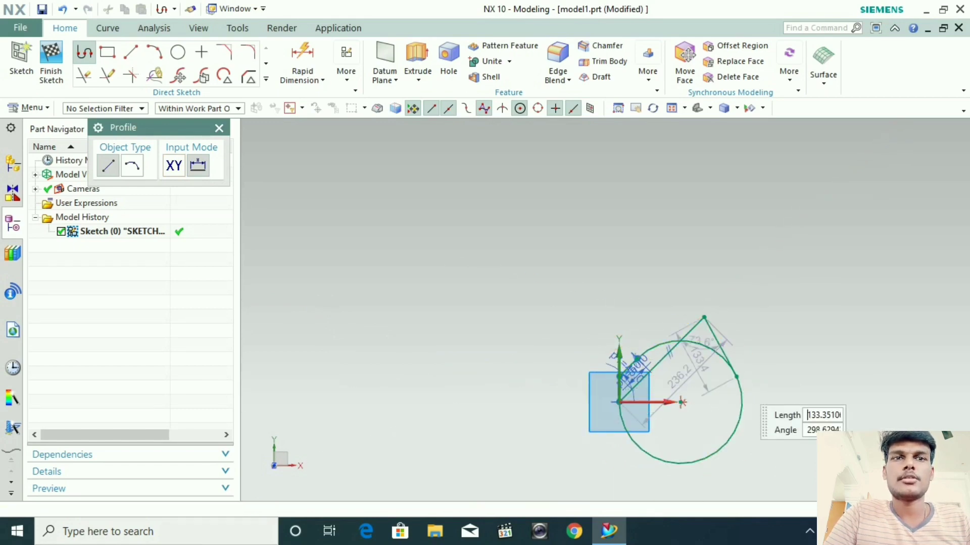
{"action": "left_click", "coordinate": [737, 376]}
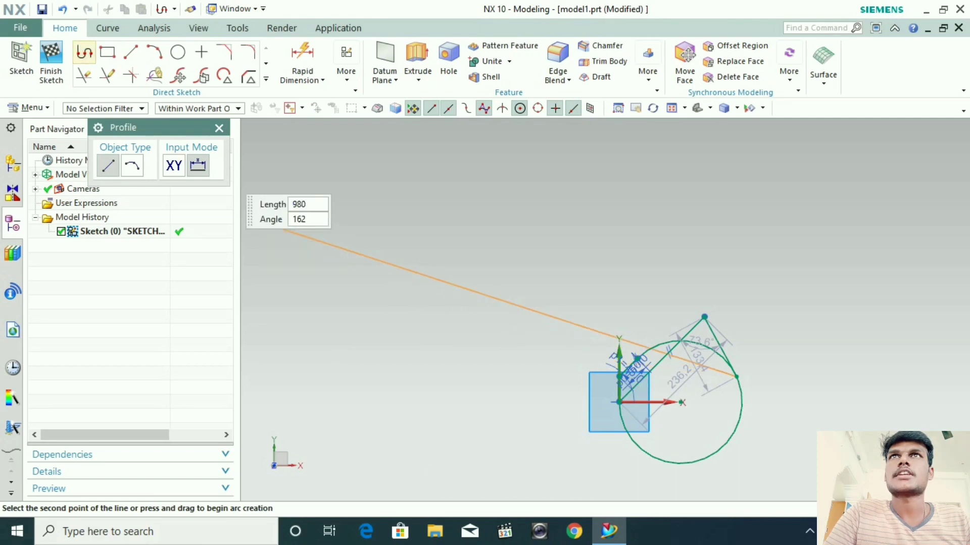
Step: End the profile and delete the whole sketch with all its curves and dimensions
{"action": "key", "text": "Escape"}
{"action": "left_click_drag", "start_coordinate": [606, 266], "coordinate": [768, 433]}
{"action": "right_click", "coordinate": [692, 393]}
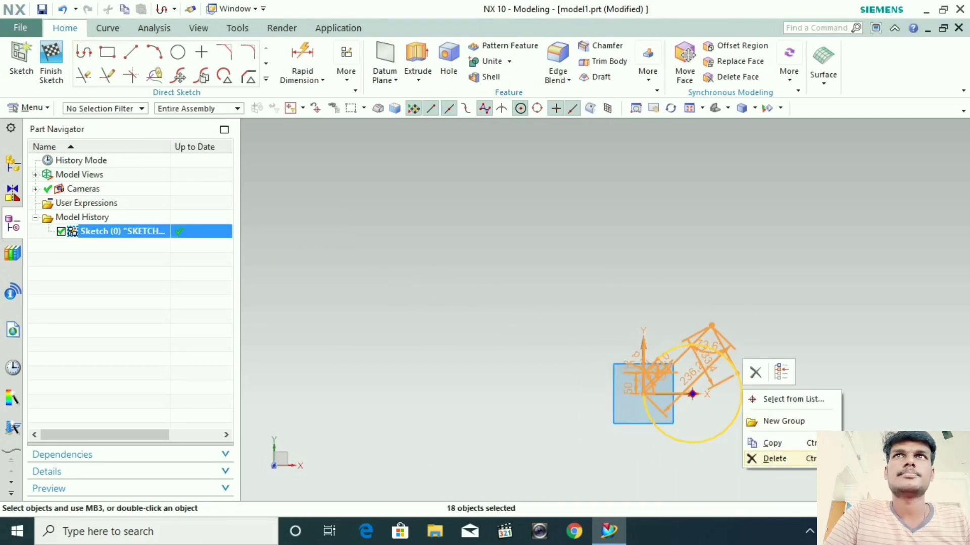
{"action": "left_click", "coordinate": [774, 459]}
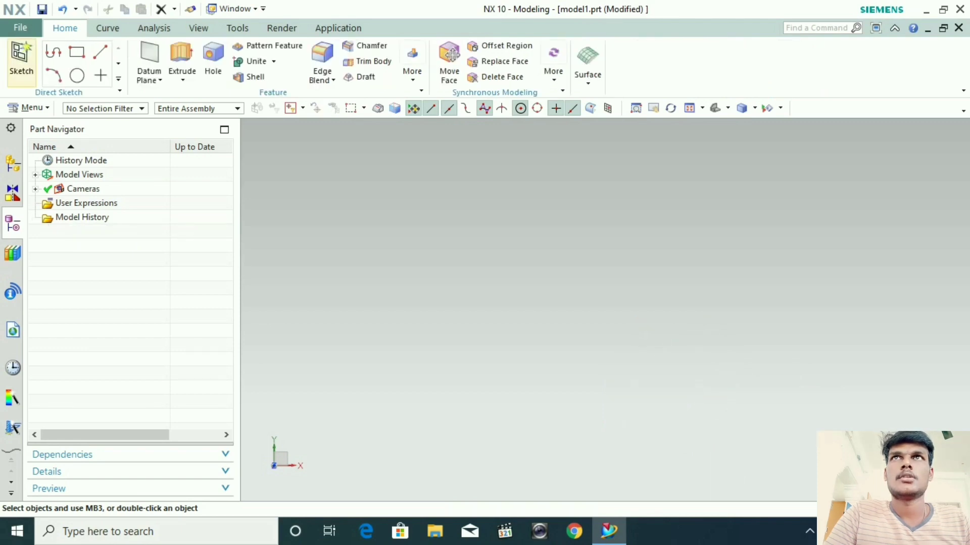
Step: Create a new sketch on the default plane and draw a two-point rectangle around the origin, about 600 wide and 270 high
{"action": "left_click", "coordinate": [22, 58]}
{"action": "left_click", "coordinate": [216, 417]}
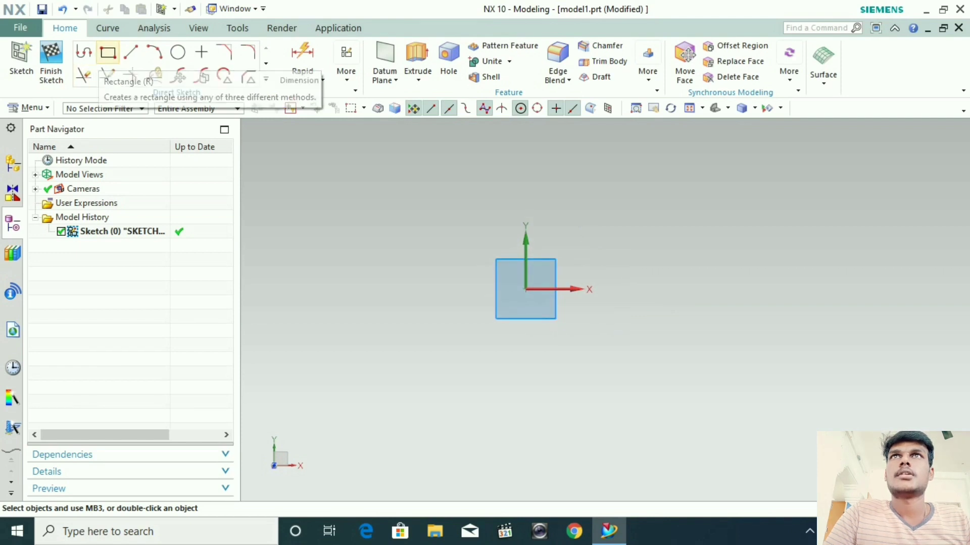
{"action": "left_click", "coordinate": [107, 52]}
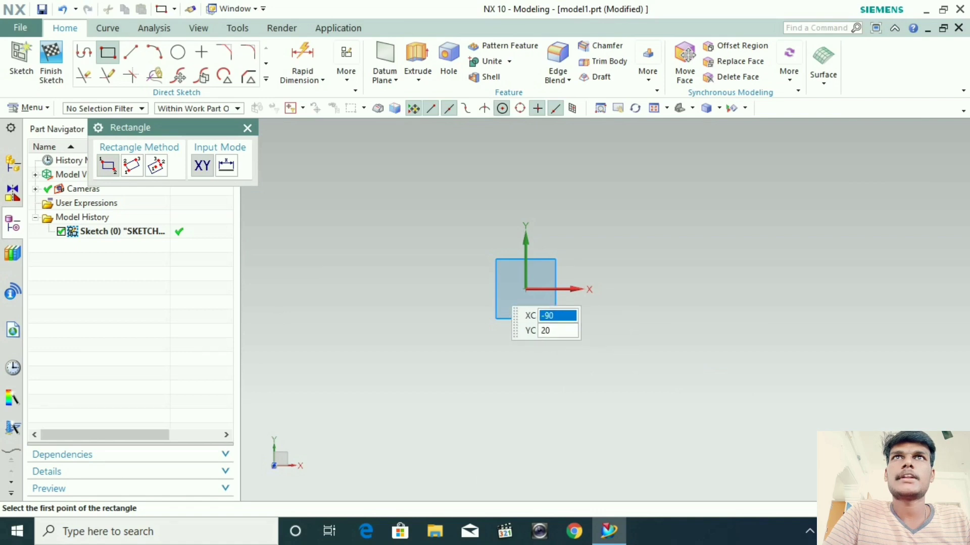
{"action": "left_click", "coordinate": [403, 232]}
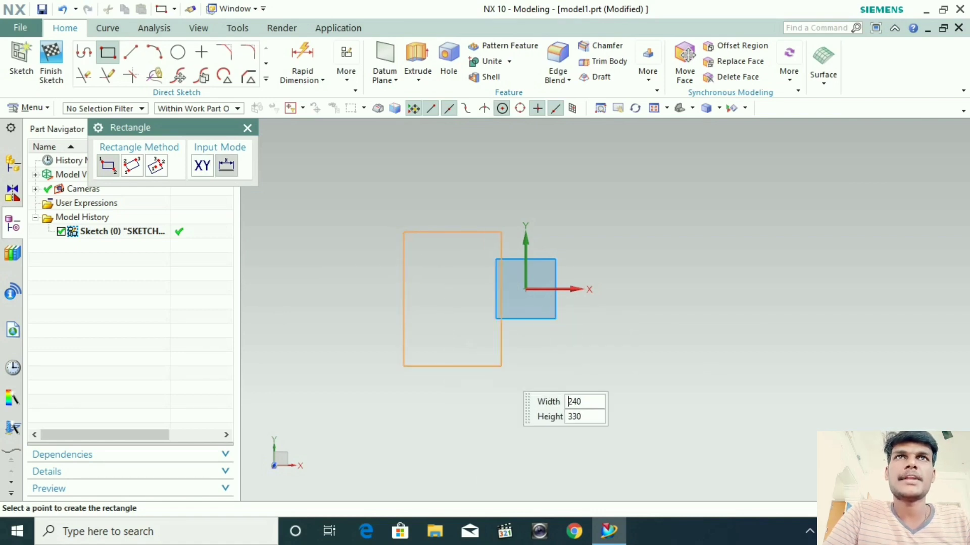
{"action": "key", "text": "Return"}
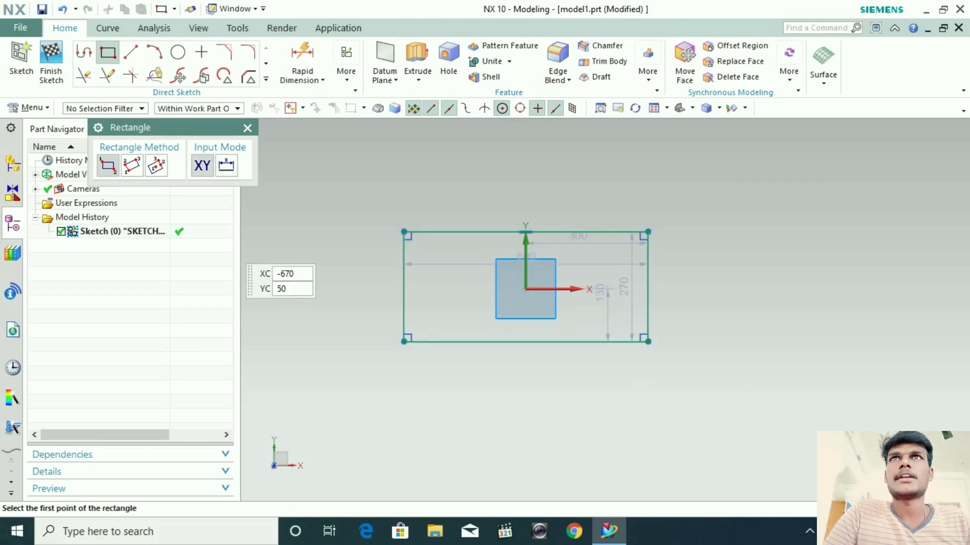
Step: Draw a second two-point rectangle, 200 wide and 500 high, above and to the right of the first one
{"action": "left_click", "coordinate": [131, 165]}
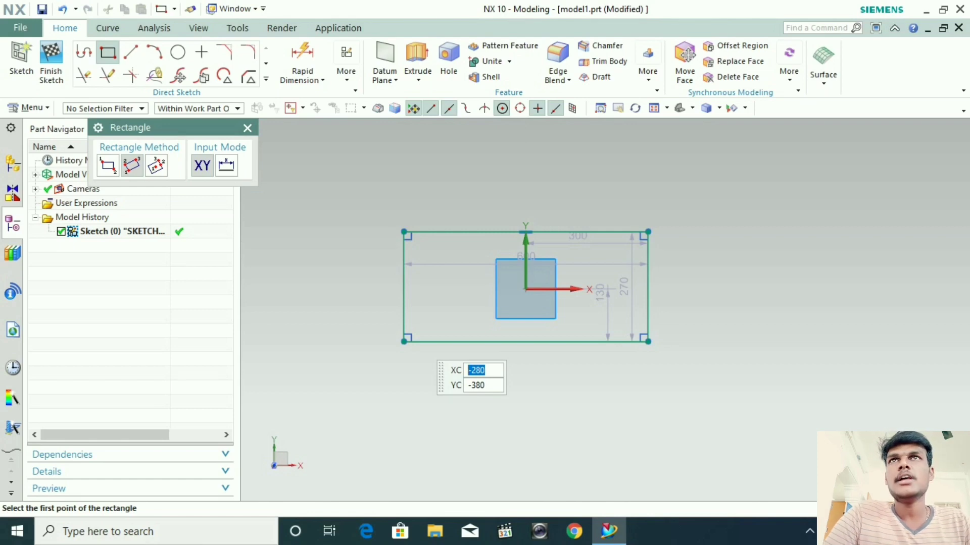
{"action": "scroll", "coordinate": [383, 407], "scroll_direction": "up", "scroll_amount": 1}
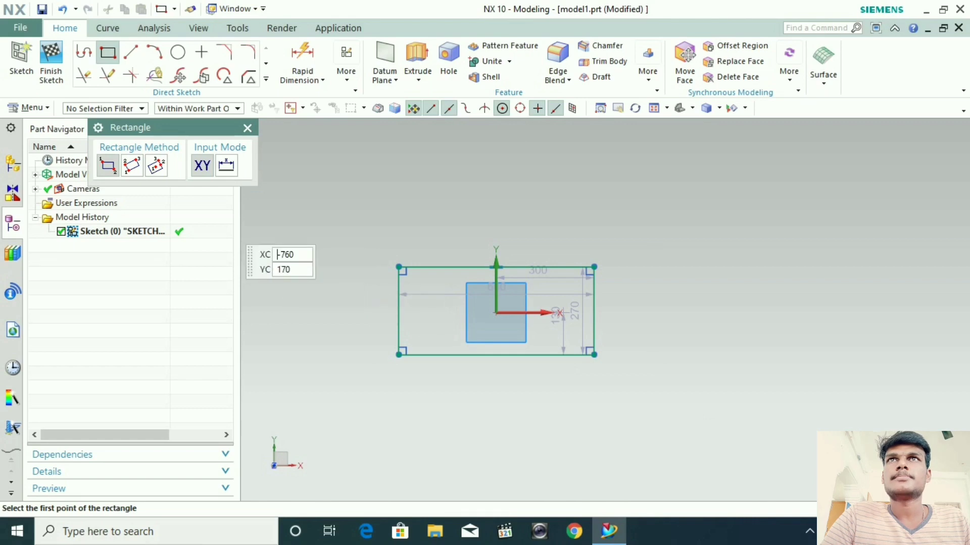
{"action": "scroll", "coordinate": [500, 398], "scroll_direction": "up", "scroll_amount": 2}
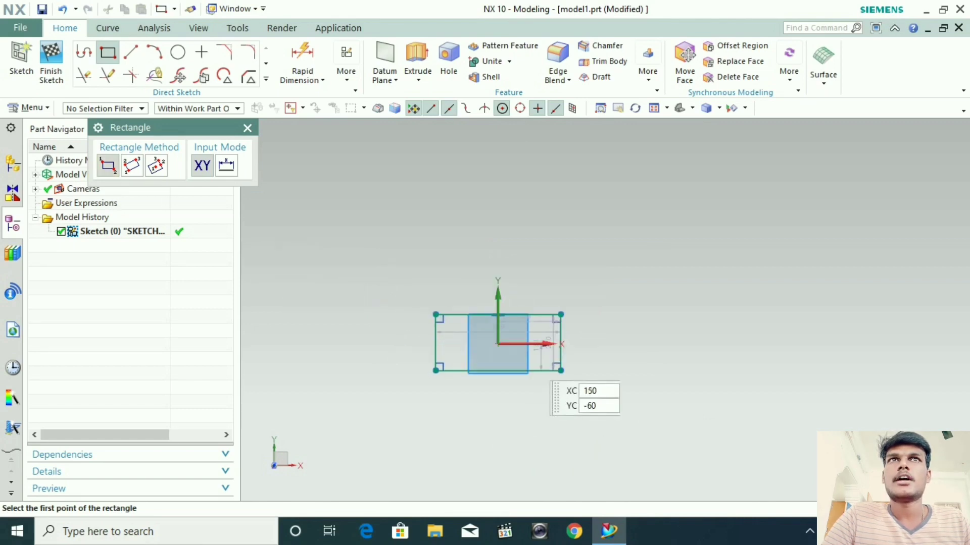
{"action": "left_click", "coordinate": [628, 216]}
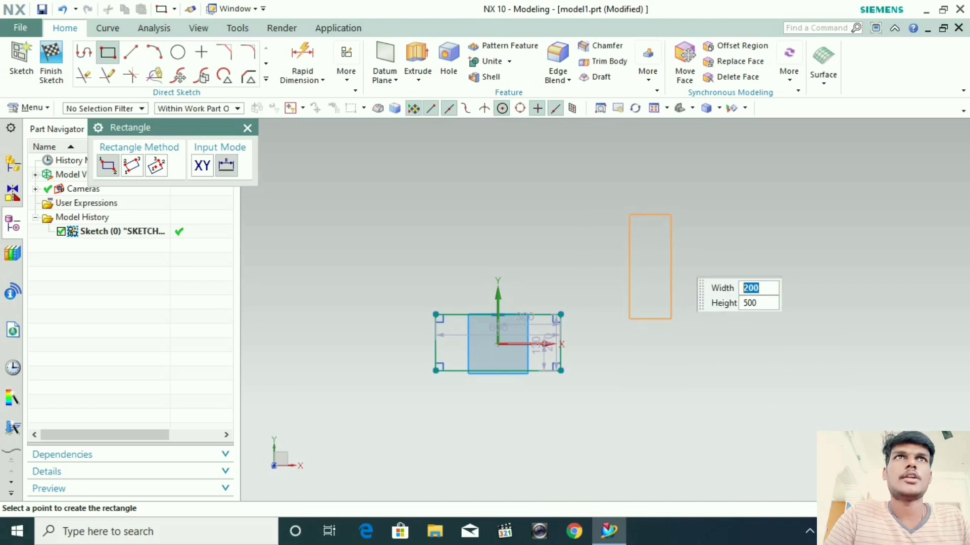
{"action": "left_click", "coordinate": [679, 310]}
{"action": "scroll", "coordinate": [684, 267], "scroll_direction": "up", "scroll_amount": 4}
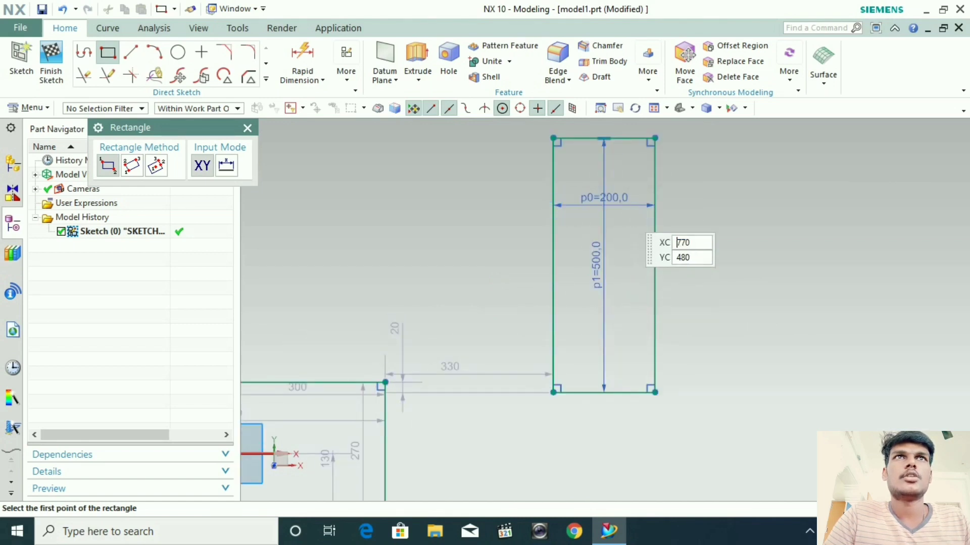
{"action": "scroll", "coordinate": [606, 303], "scroll_direction": "down", "scroll_amount": 3}
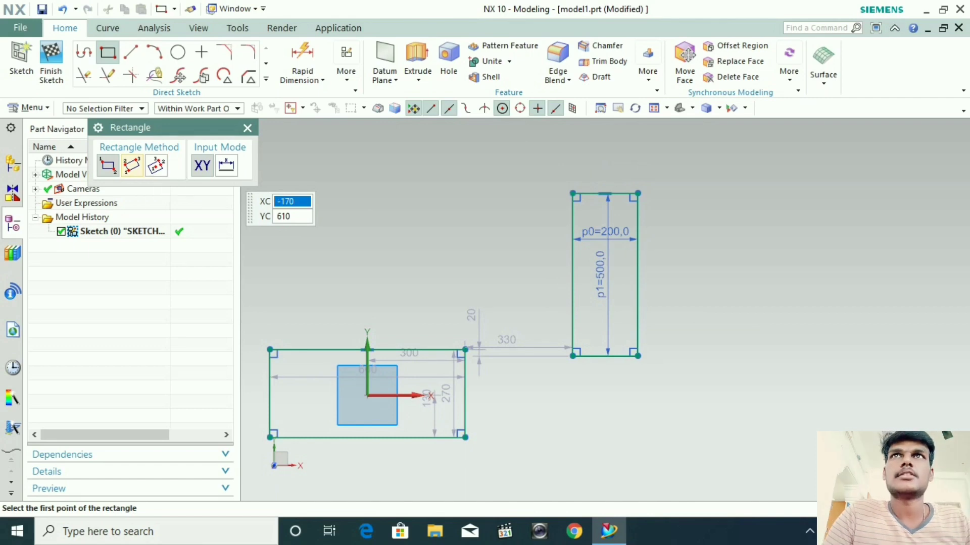
Step: Draw a three-point rectangle 500 wide and 50 high at angle 0, below and to the right of the existing rectangles
{"action": "scroll", "coordinate": [426, 308], "scroll_direction": "down", "scroll_amount": 3}
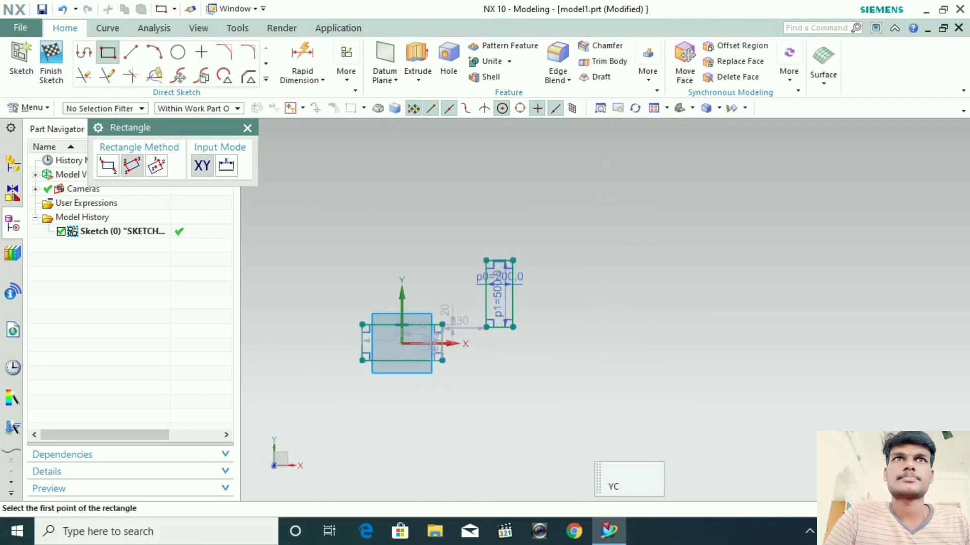
{"action": "left_click", "coordinate": [569, 437]}
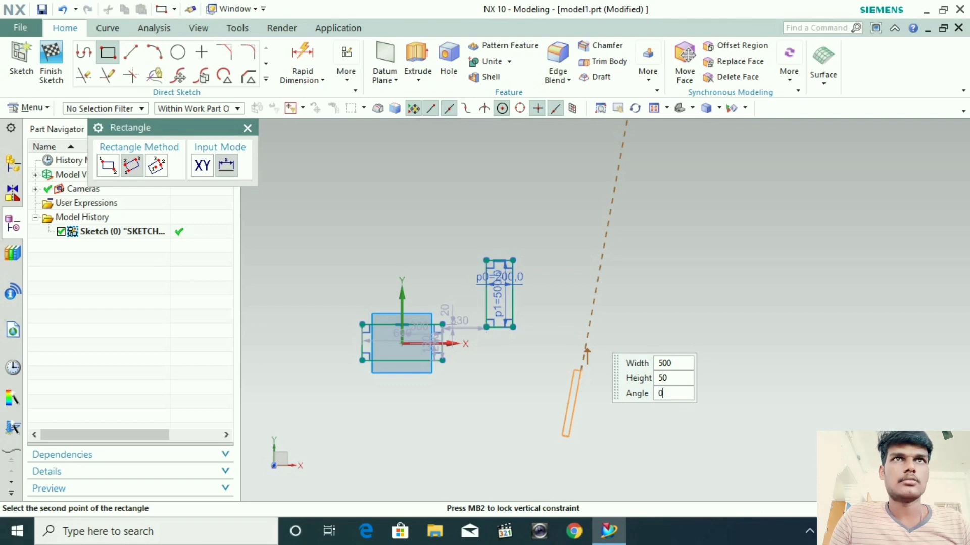
{"action": "key", "text": "Tab"}
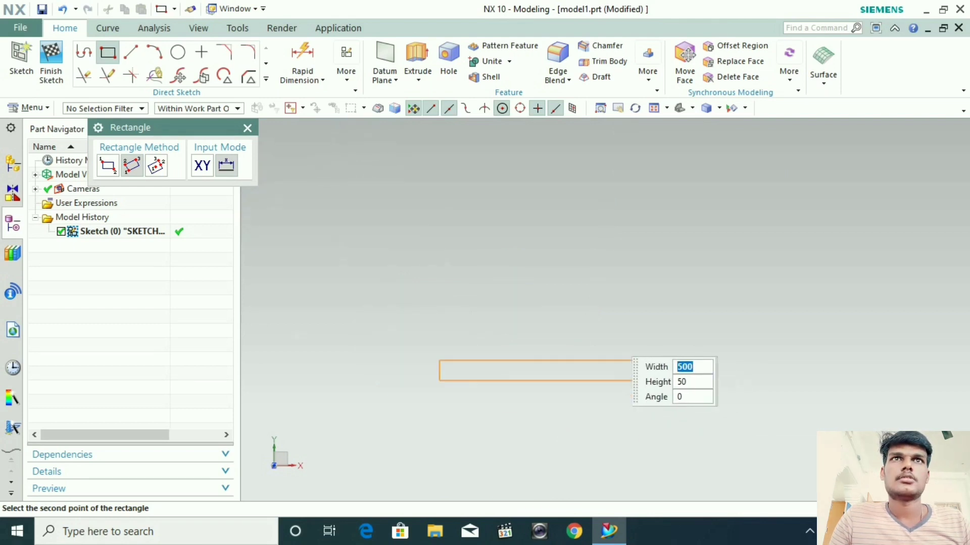
{"action": "key", "text": "Return"}
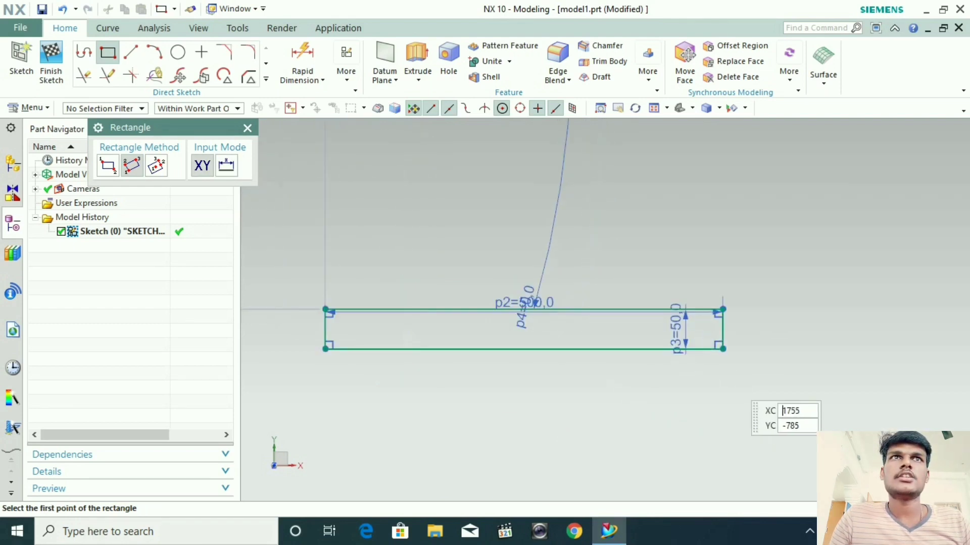
{"action": "scroll", "coordinate": [714, 371], "scroll_direction": "up", "scroll_amount": 4}
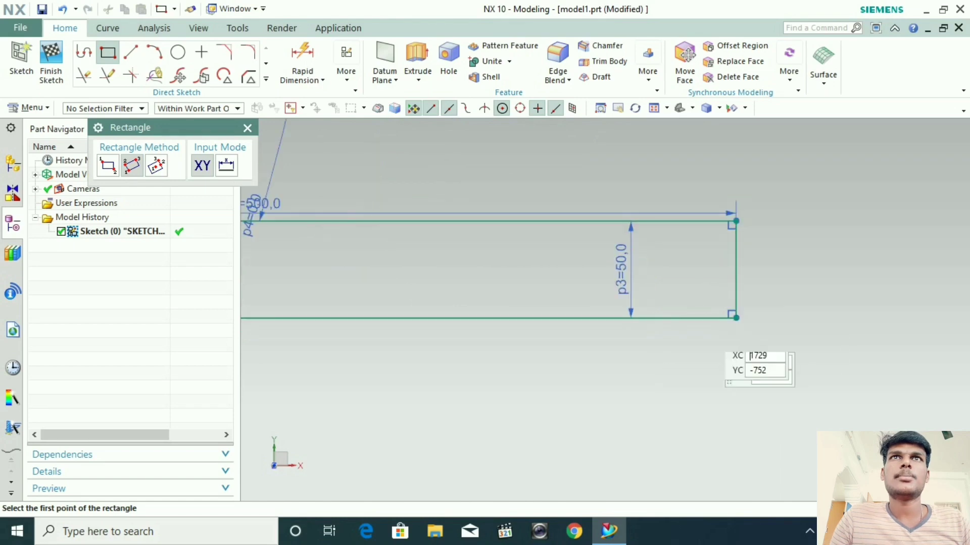
{"action": "scroll", "coordinate": [605, 336], "scroll_direction": "down", "scroll_amount": 2}
{"action": "scroll", "coordinate": [507, 362], "scroll_direction": "up", "scroll_amount": 2}
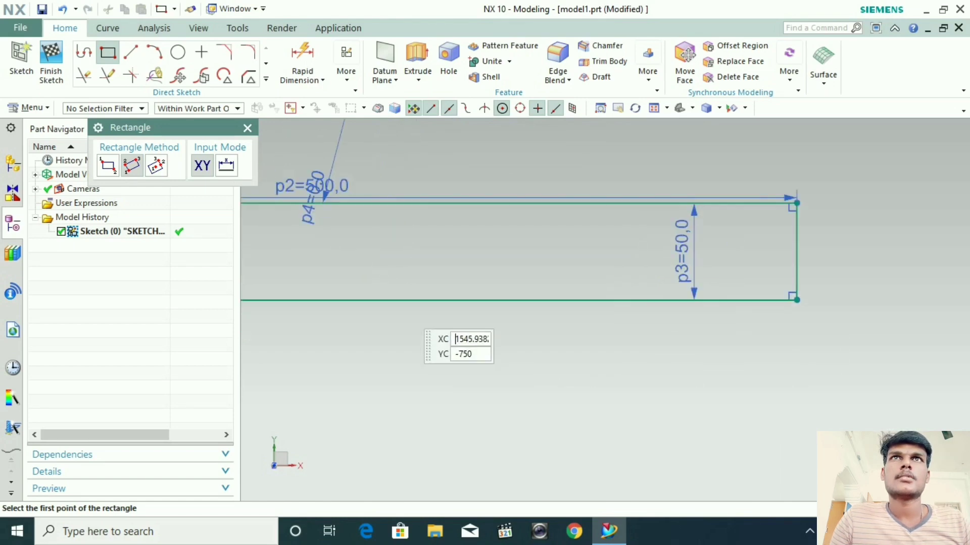
{"action": "scroll", "coordinate": [394, 301], "scroll_direction": "down", "scroll_amount": 5}
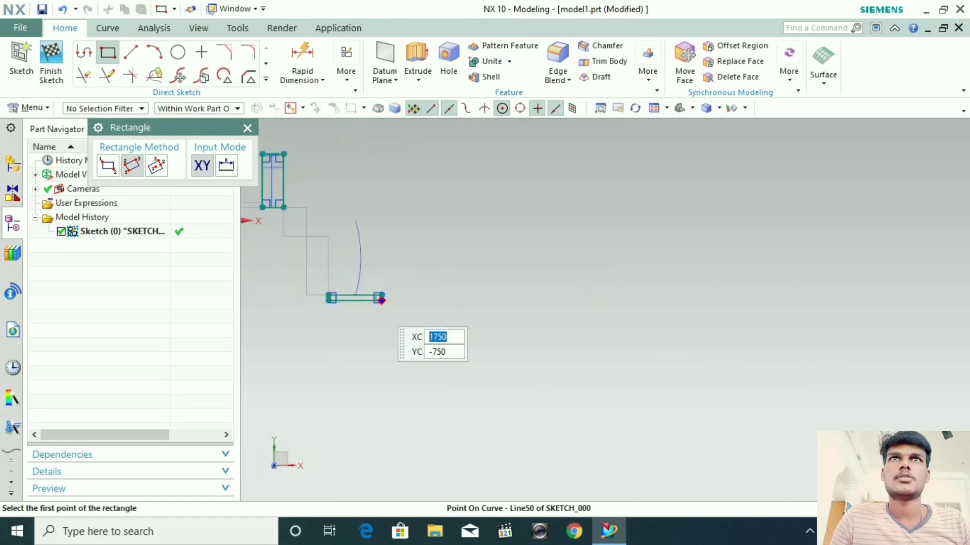
{"action": "scroll", "coordinate": [382, 319], "scroll_direction": "down", "scroll_amount": 6}
{"action": "left_click", "coordinate": [300, 235]}
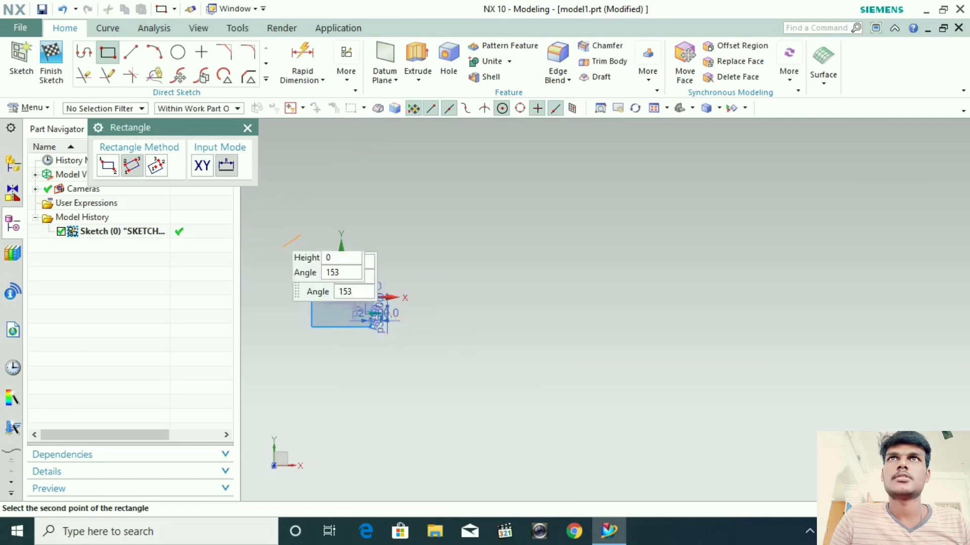
{"action": "left_click", "coordinate": [330, 250]}
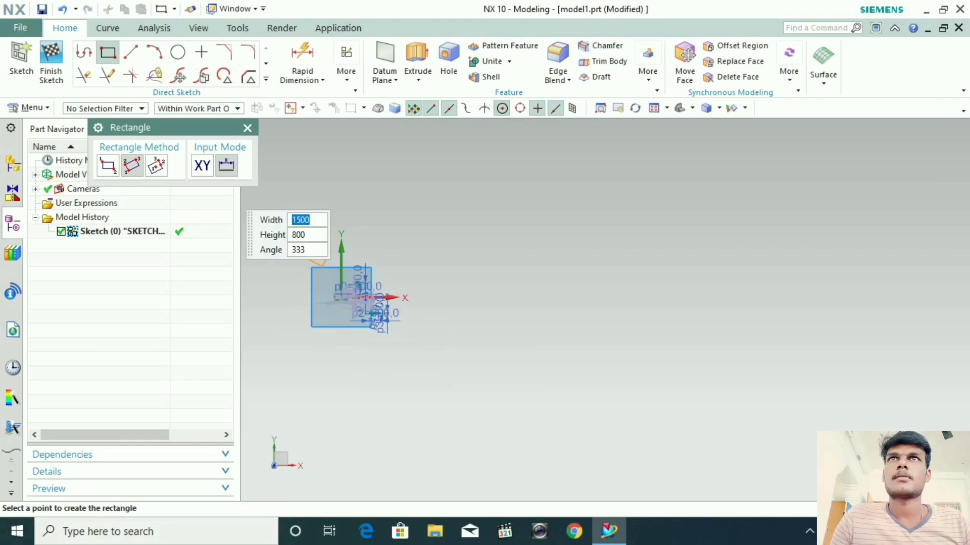
{"action": "key", "text": "Escape"}
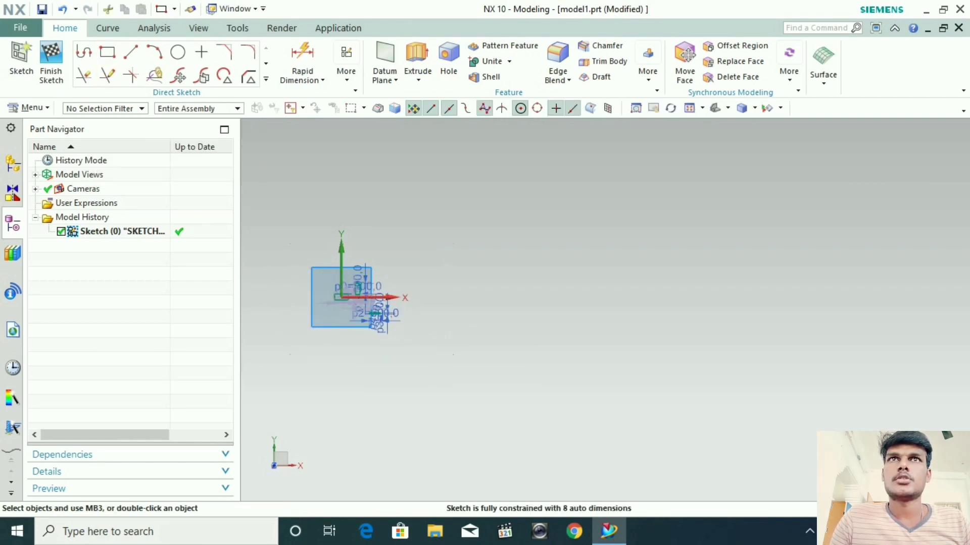
Step: Delete the sketch with all its rectangles and create a new sketch on the default plane
{"action": "key", "text": "ctrl+a"}
{"action": "right_click", "coordinate": [369, 314]}
{"action": "left_click", "coordinate": [404, 407]}
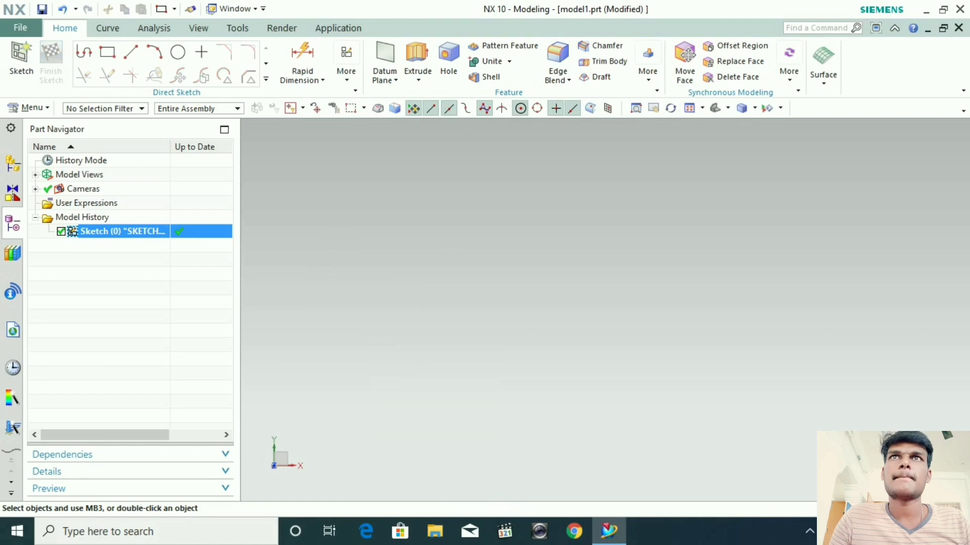
{"action": "left_click", "coordinate": [21, 59]}
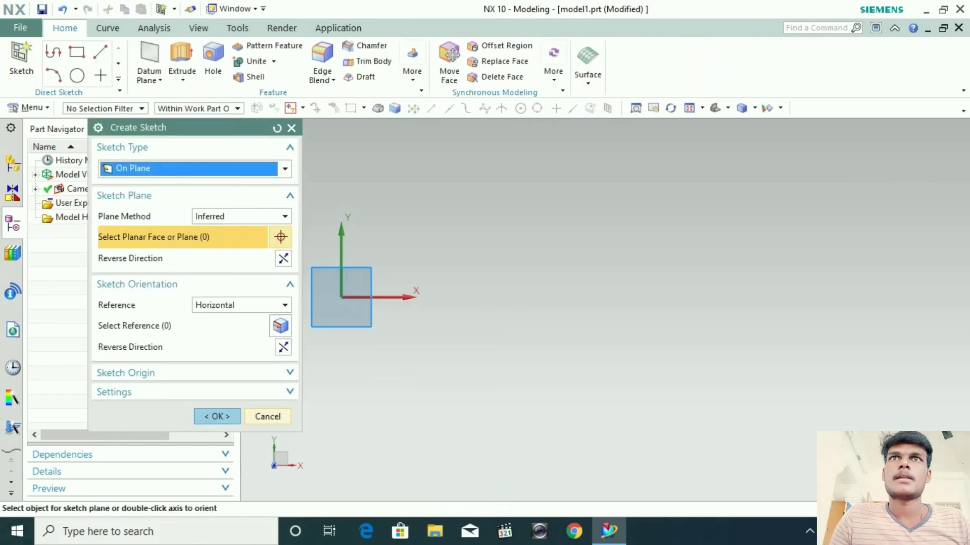
{"action": "key", "text": "Return"}
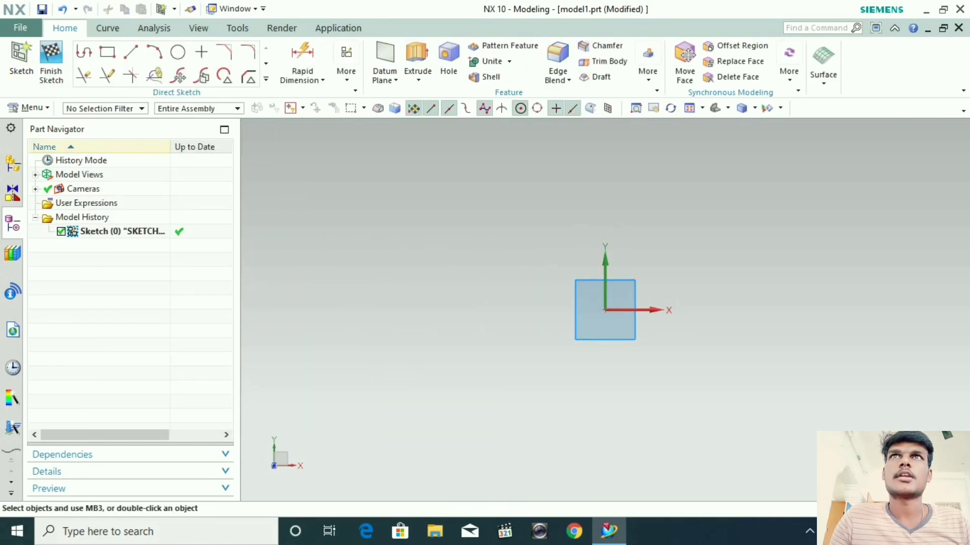
Step: Draw a three-point rectangle starting at the origin, with width about 5700, height about 13842 and angle 90
{"action": "left_click", "coordinate": [107, 52]}
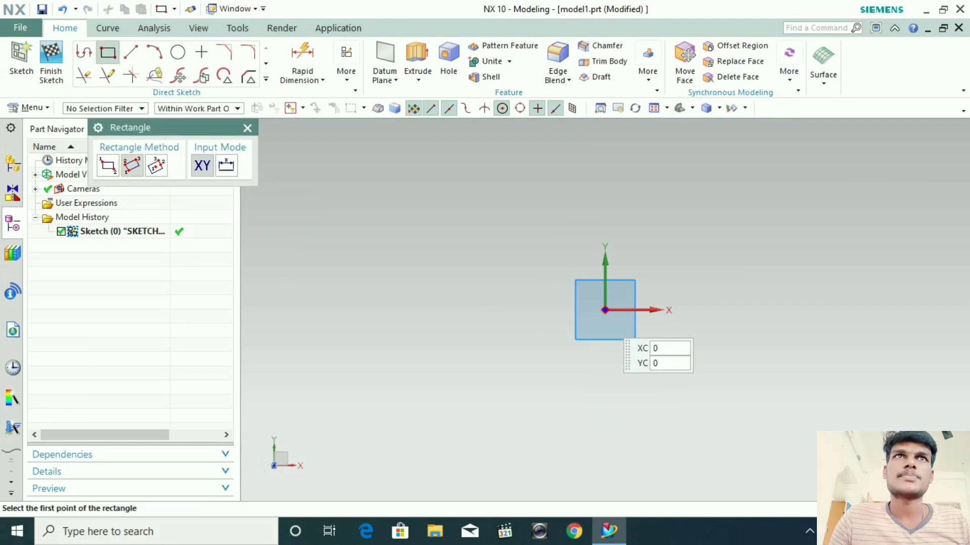
{"action": "left_click", "coordinate": [605, 311]}
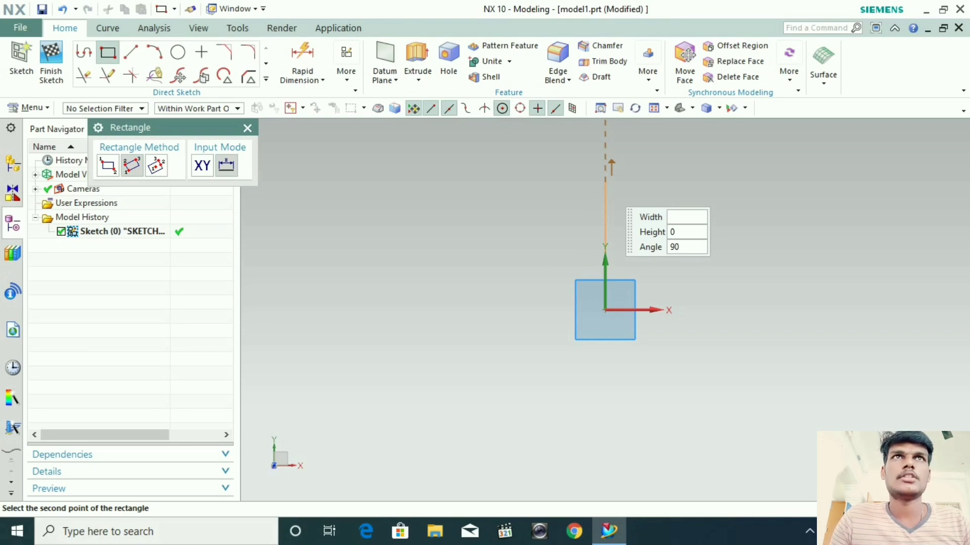
{"action": "left_click", "coordinate": [605, 183]}
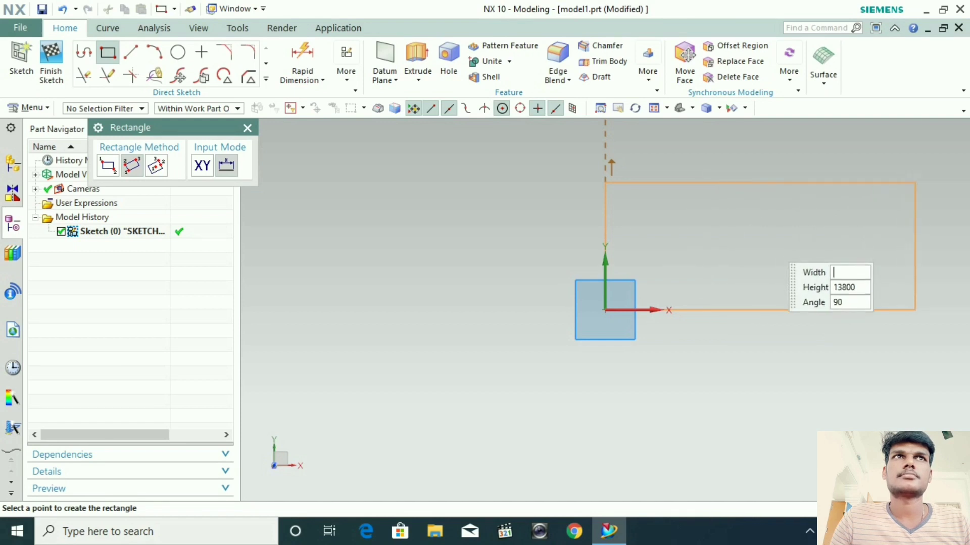
{"action": "left_click", "coordinate": [914, 248]}
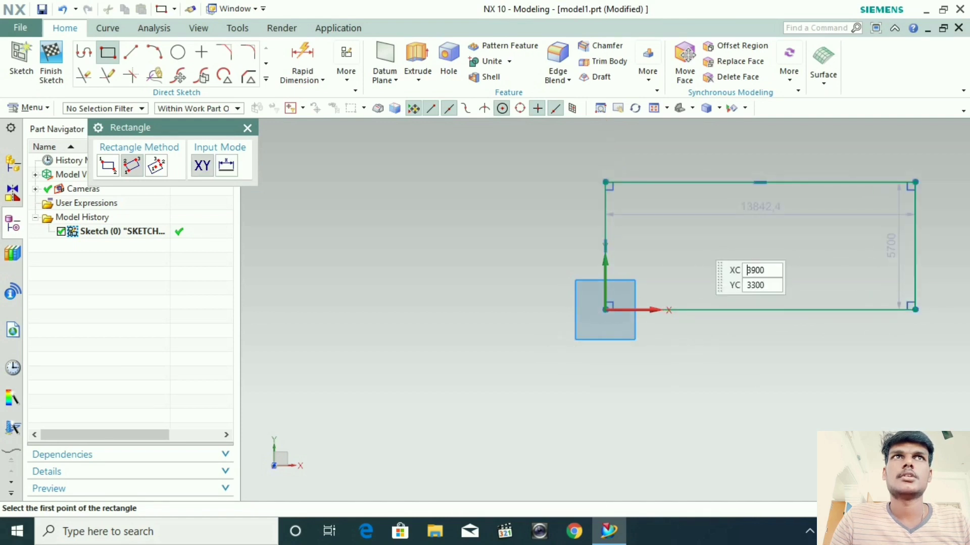
Step: Draw a second three-point rectangle to the left of the first, with width about 13500, height about 32895 and angle 90
{"action": "scroll", "coordinate": [747, 293], "scroll_direction": "down", "scroll_amount": 3}
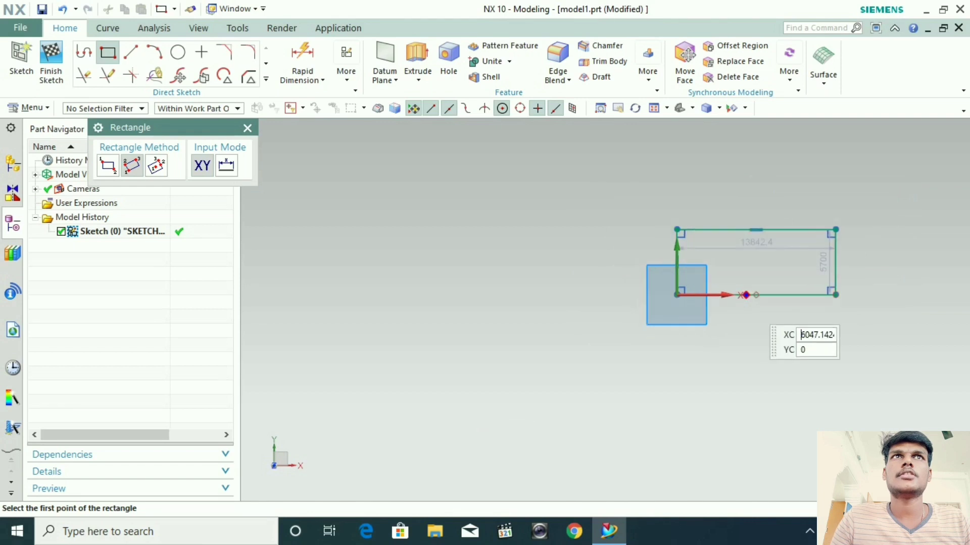
{"action": "scroll", "coordinate": [586, 303], "scroll_direction": "down", "scroll_amount": 3}
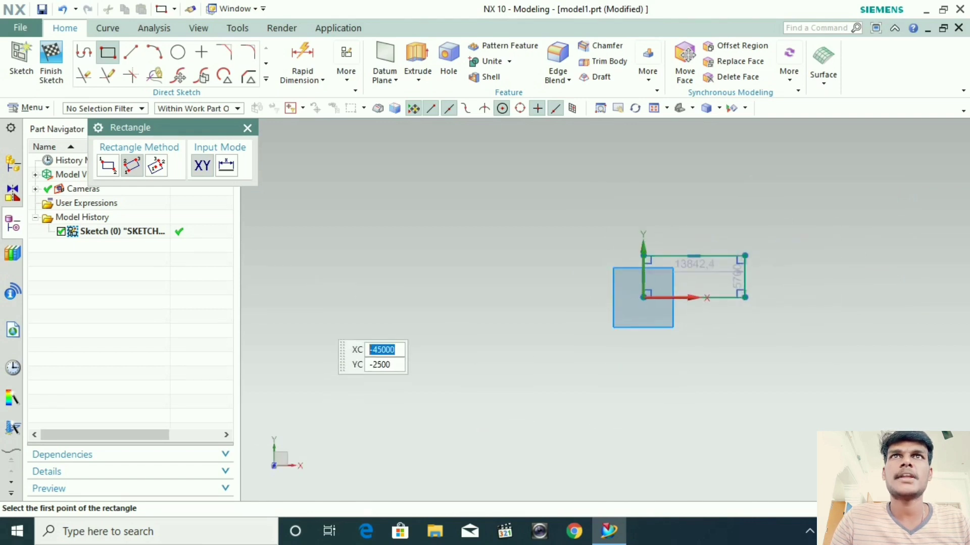
{"action": "left_click", "coordinate": [312, 315]}
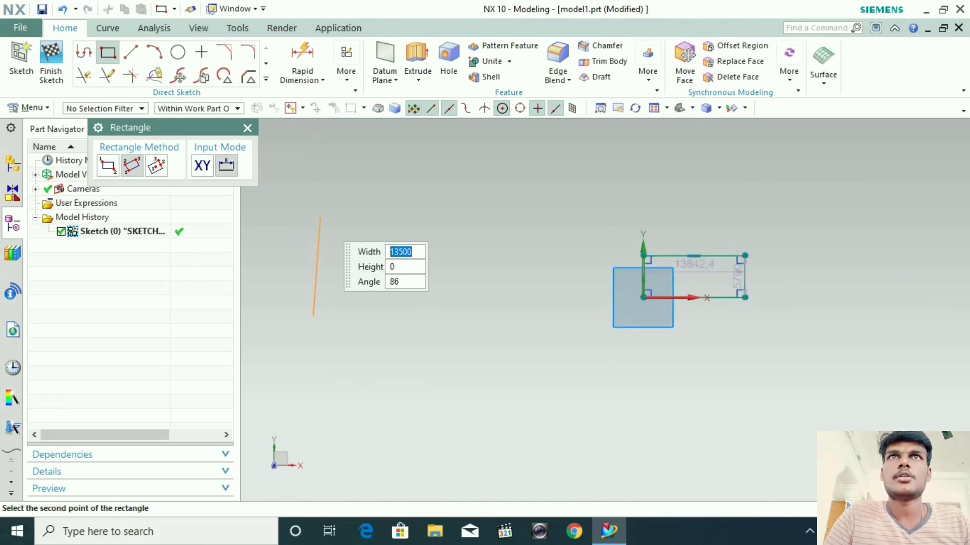
{"action": "left_click", "coordinate": [313, 218]}
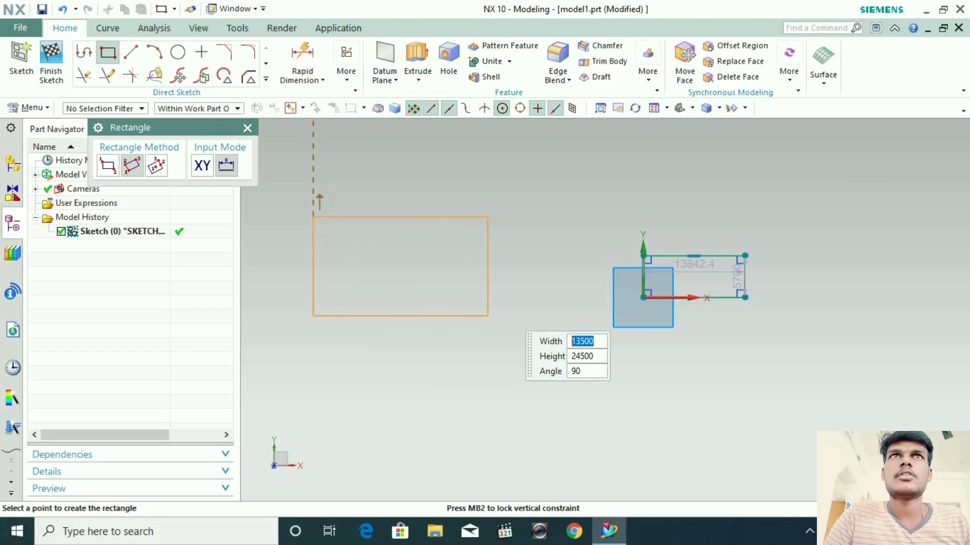
{"action": "left_click", "coordinate": [554, 288]}
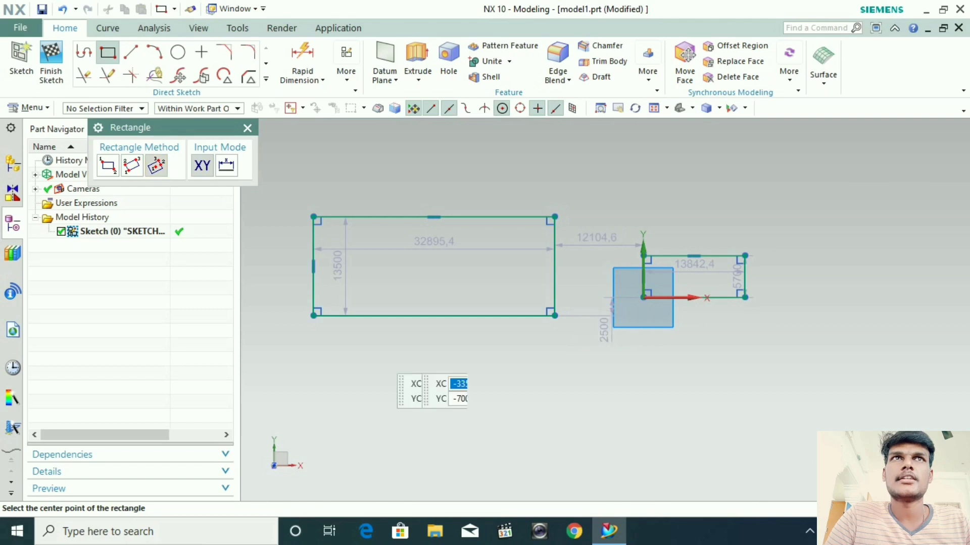
{"action": "scroll", "coordinate": [462, 303], "scroll_direction": "down", "scroll_amount": 2}
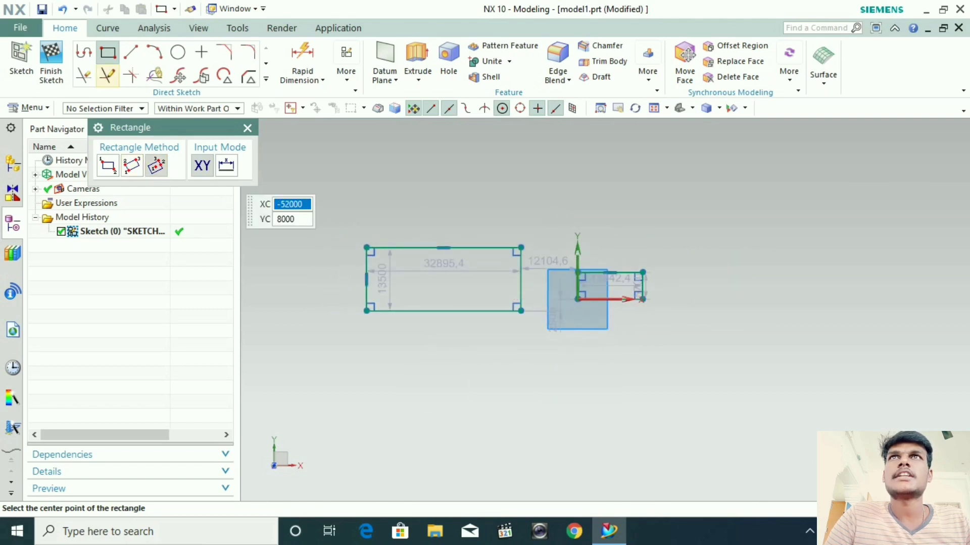
{"action": "key", "text": "Escape"}
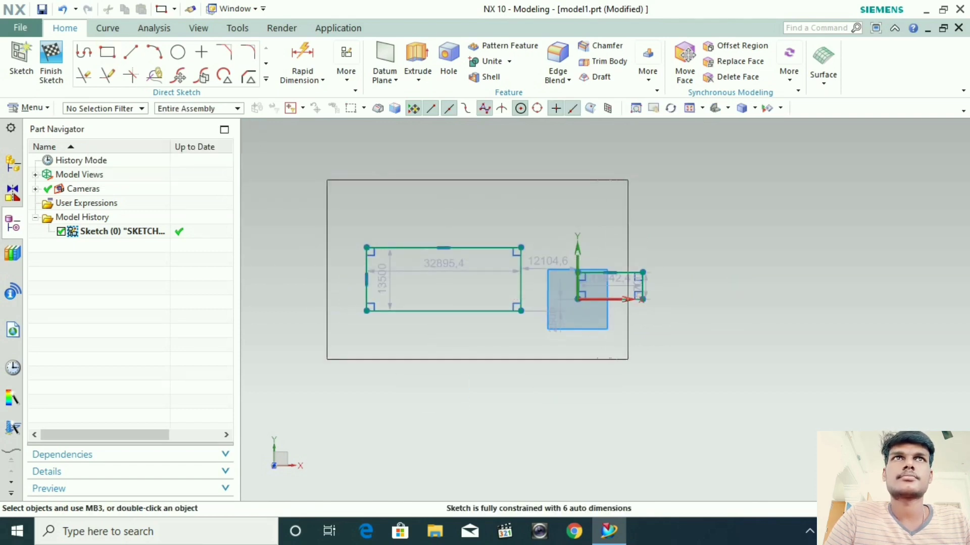
Step: Delete the sketch containing the two three-point rectangles and create a new sketch on the default plane
{"action": "left_click_drag", "start_coordinate": [628, 360], "coordinate": [628, 360]}
{"action": "right_click", "coordinate": [642, 273]}
{"action": "left_click", "coordinate": [667, 363]}
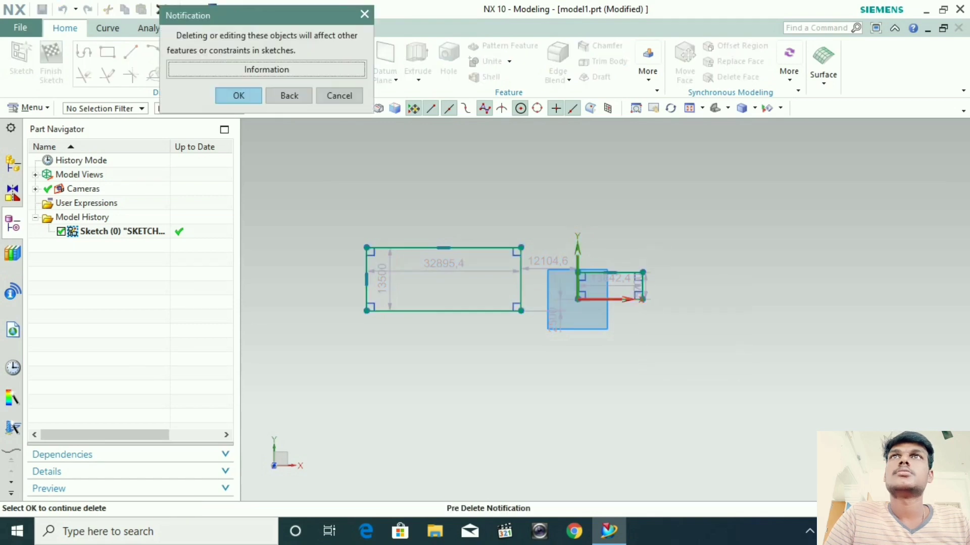
{"action": "key", "text": "Return"}
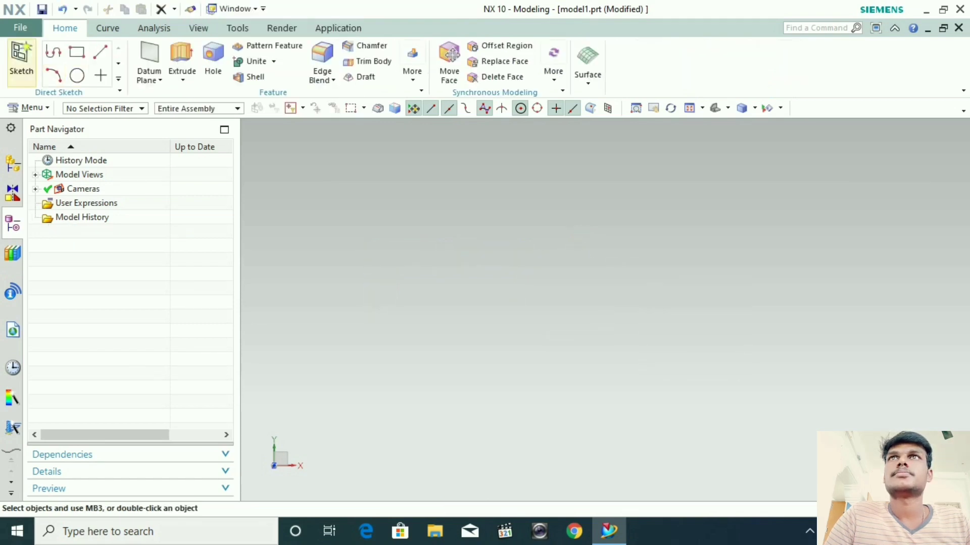
{"action": "left_click", "coordinate": [21, 60]}
{"action": "left_click", "coordinate": [217, 416]}
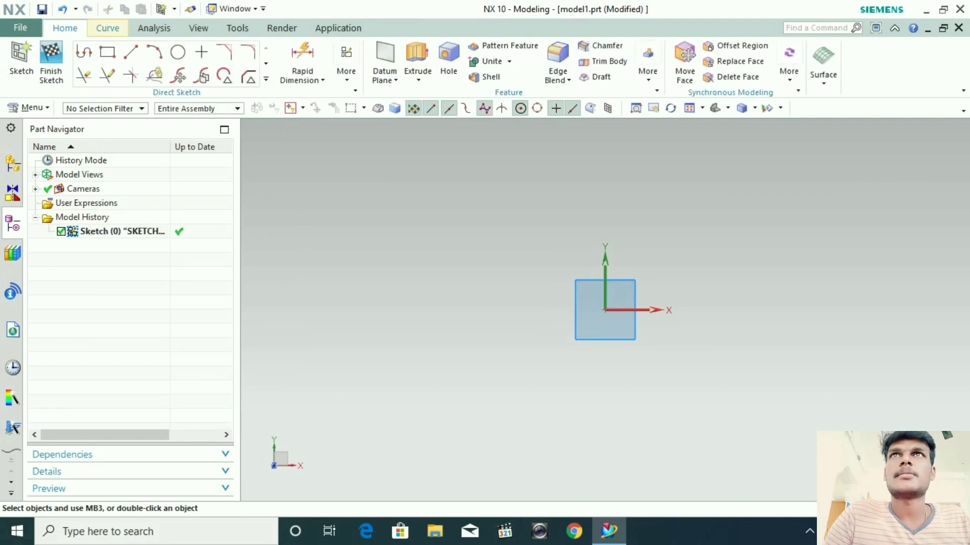
Step: Draw a rectangle from its center at the origin, with width about 32000, height about 83900 and angle 90
{"action": "left_click", "coordinate": [108, 52]}
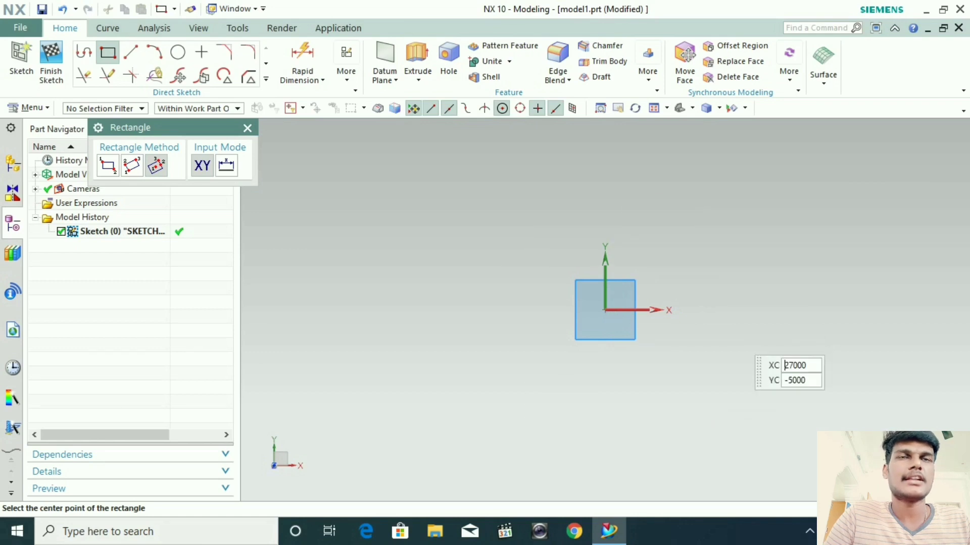
{"action": "left_click", "coordinate": [605, 309]}
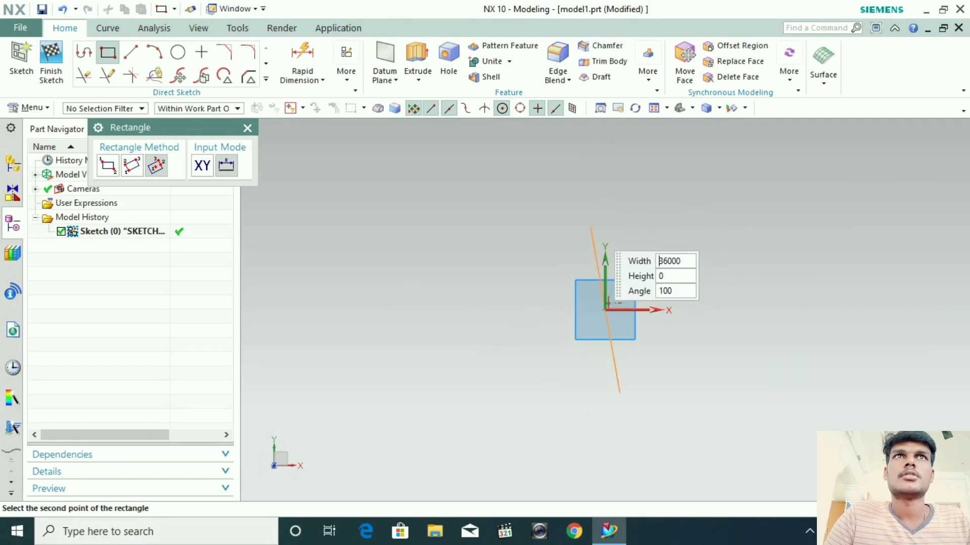
{"action": "left_click", "coordinate": [605, 234]}
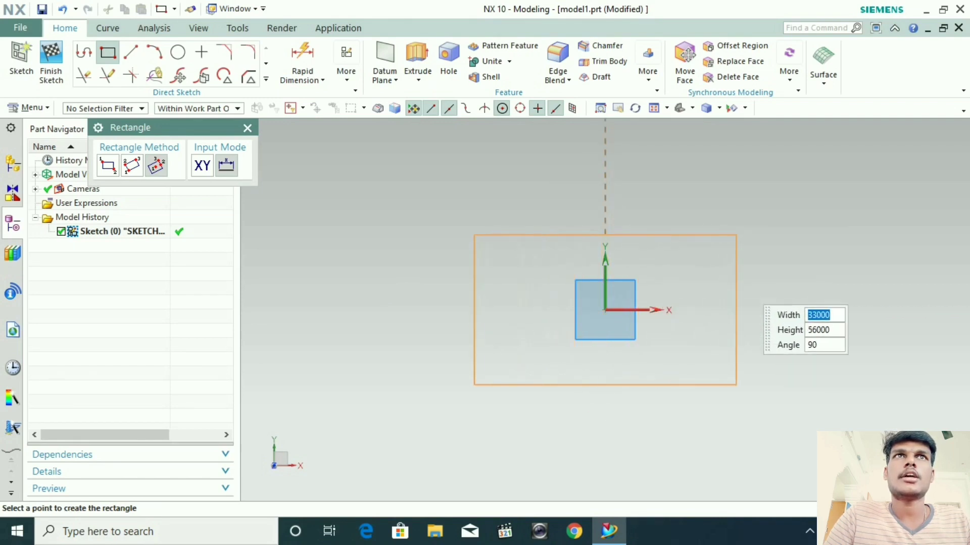
{"action": "left_click", "coordinate": [802, 273]}
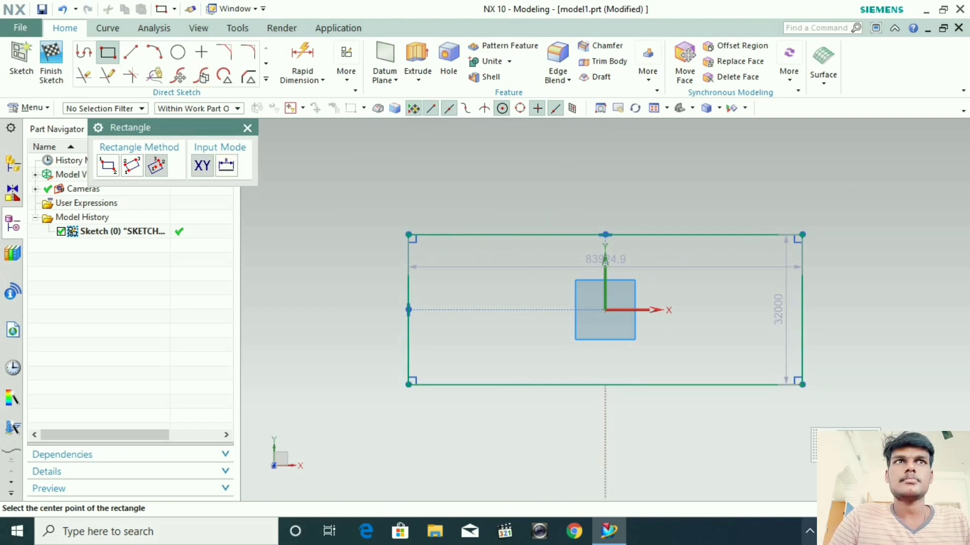
{"action": "left_click", "coordinate": [809, 531]}
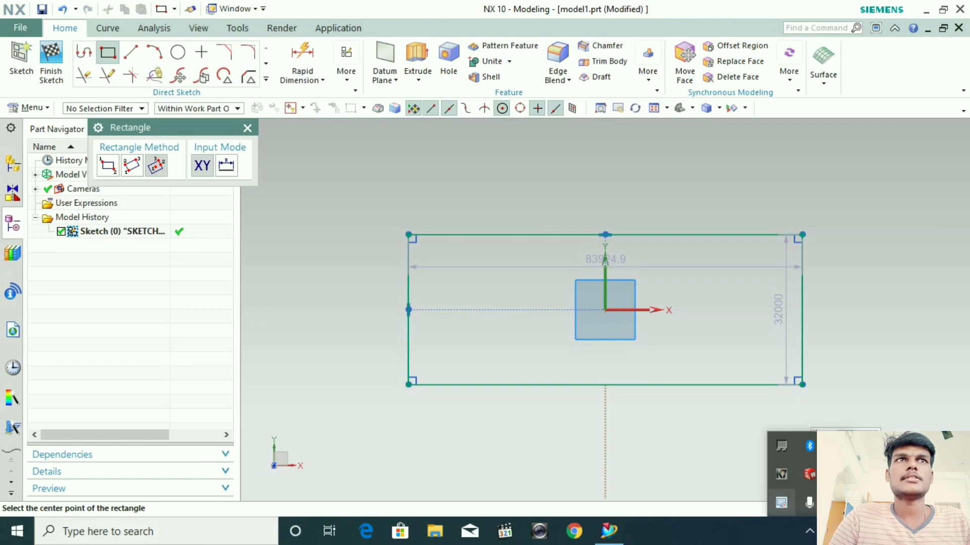
{"action": "right_click", "coordinate": [781, 502]}
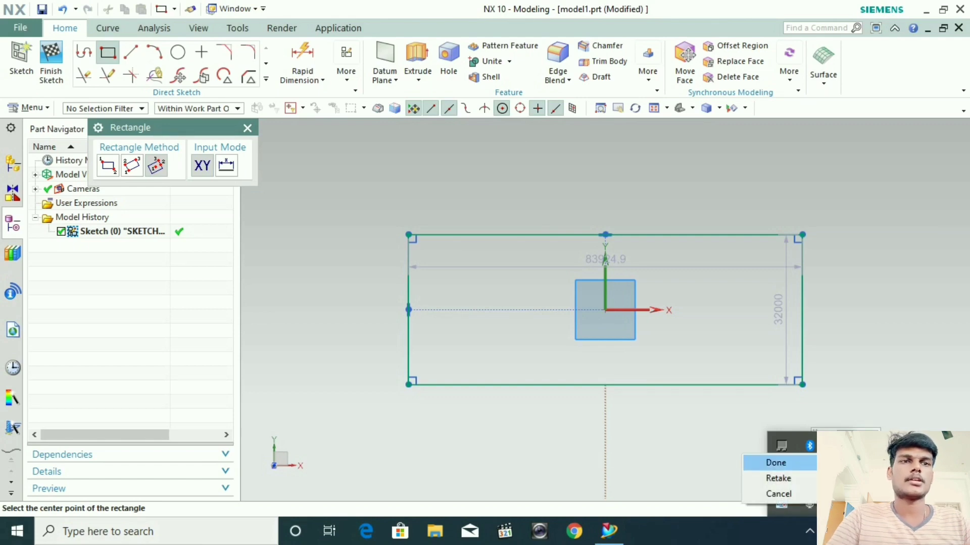
{"action": "left_click", "coordinate": [775, 462]}
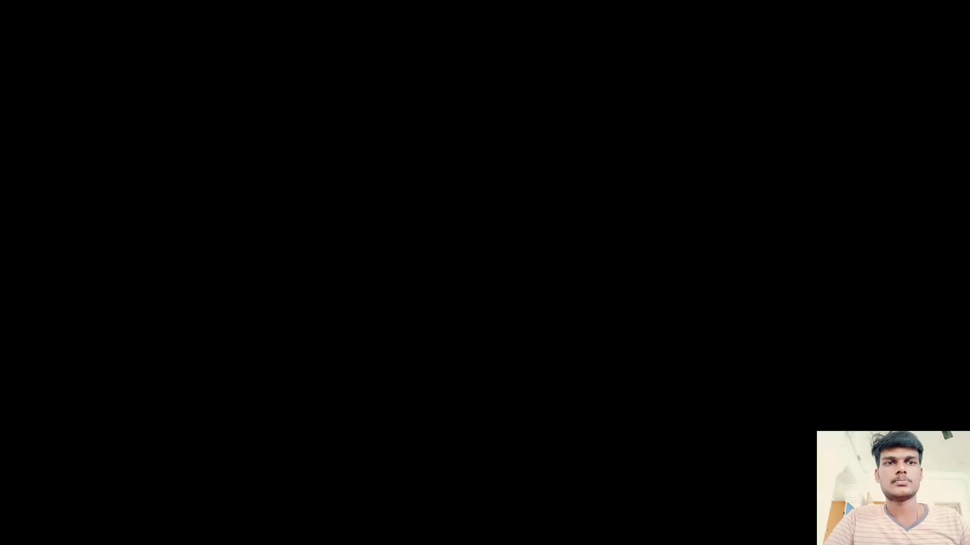